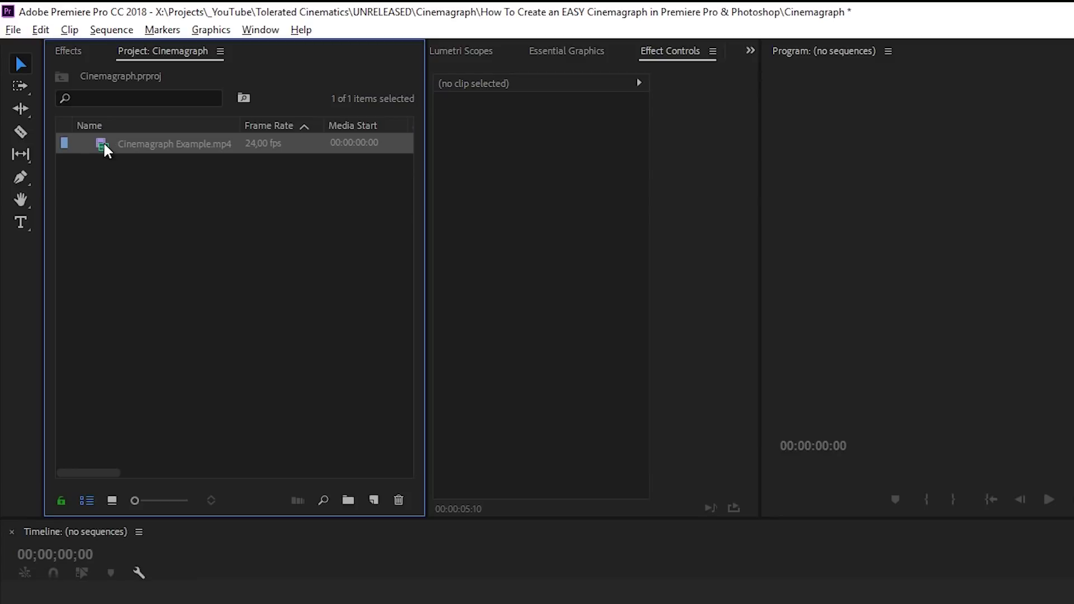
# Build the Cinemagraph Example sequence from the clip and confirm its 1280×720, 24 fps settings
pyautogui.moveTo(105, 146); pyautogui.dragTo(377, 500)
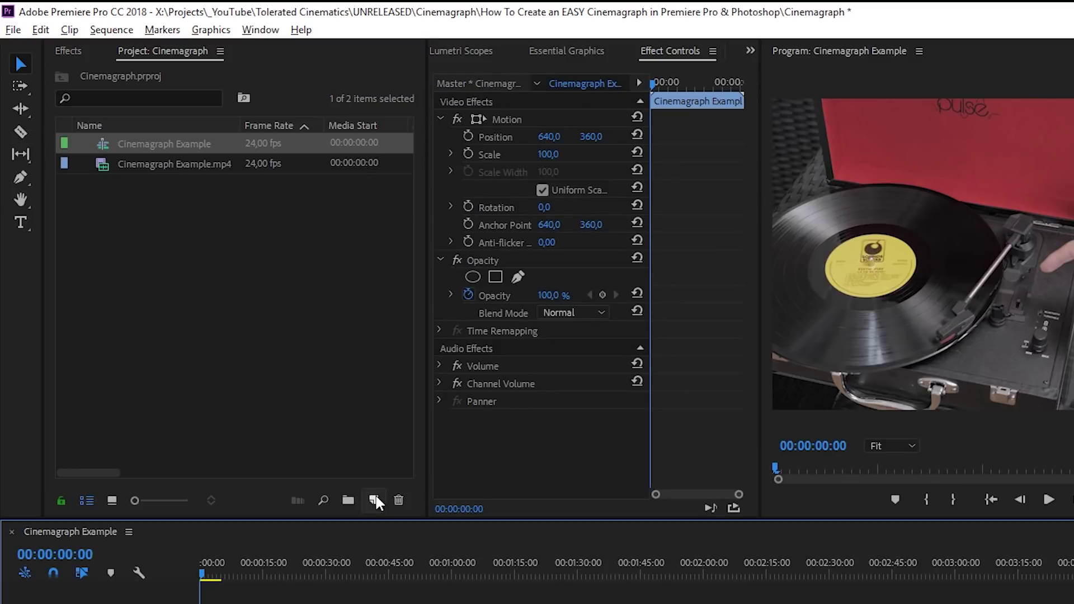
pyautogui.click(112, 31)
pyautogui.click(114, 49)
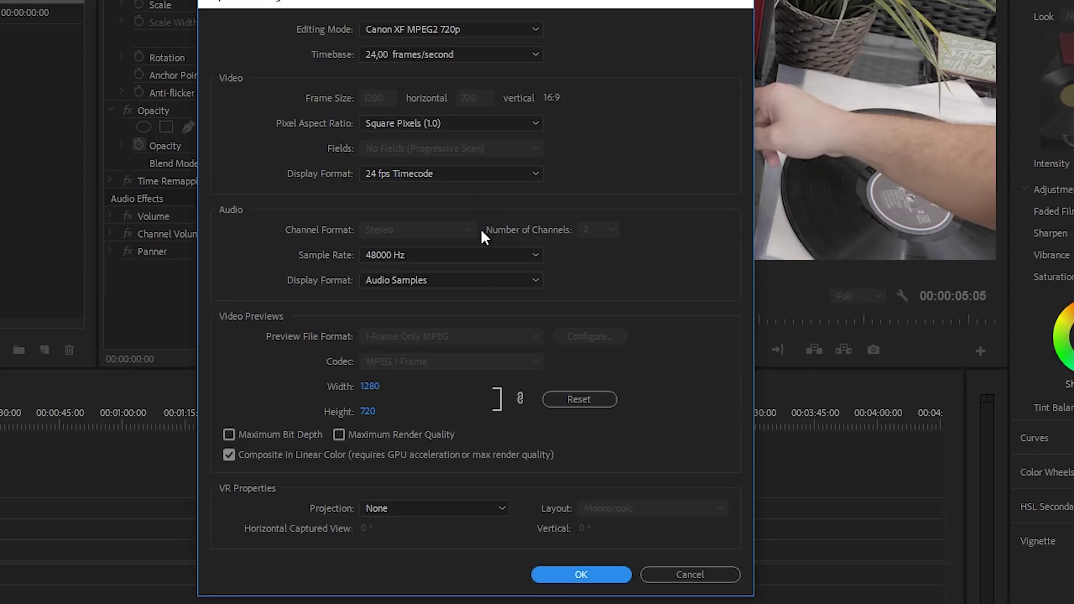
pyautogui.click(602, 572)
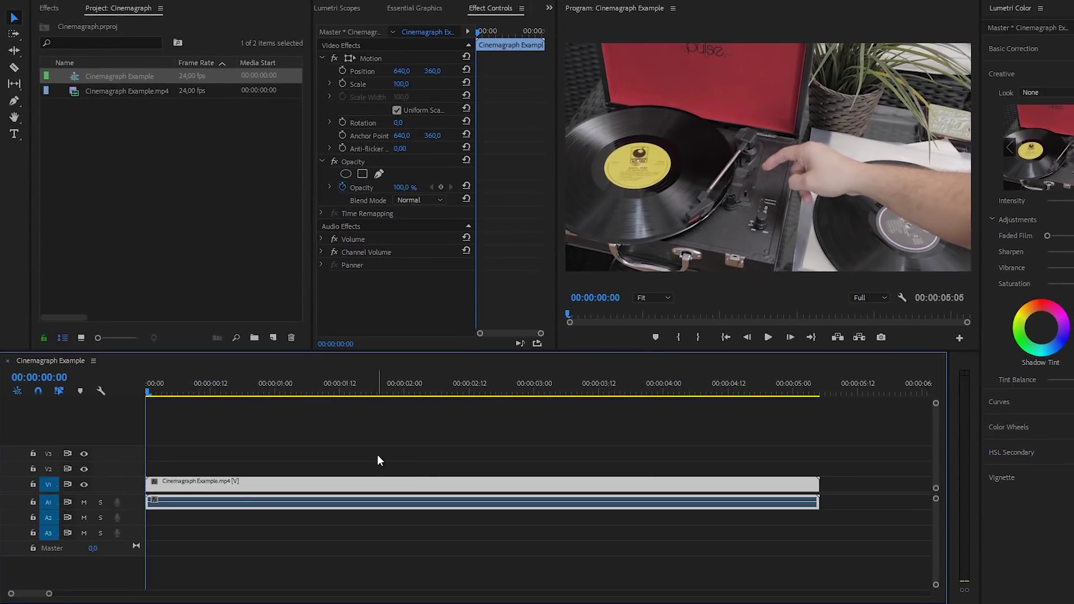
# Play back the sequence, then delete the clip's audio from A1
pyautogui.click(341, 449)
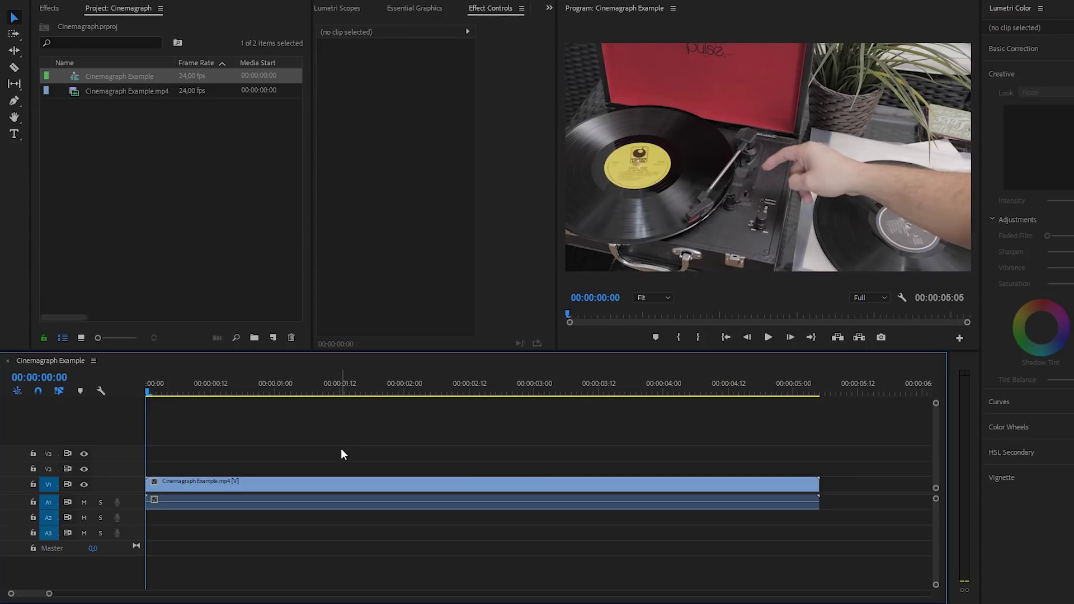
pyautogui.press('space')
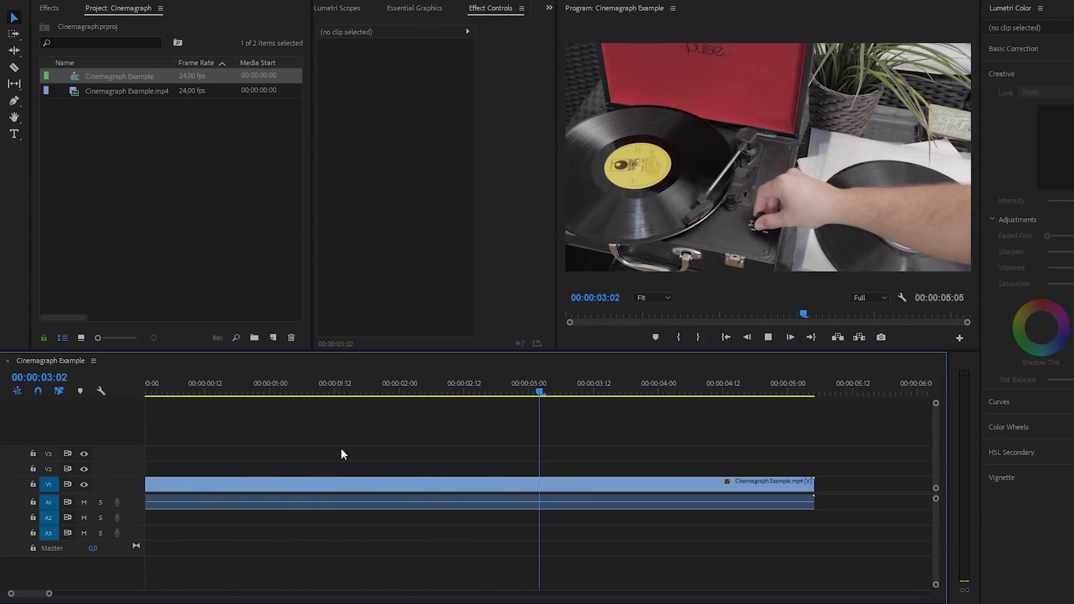
pyautogui.press('space')
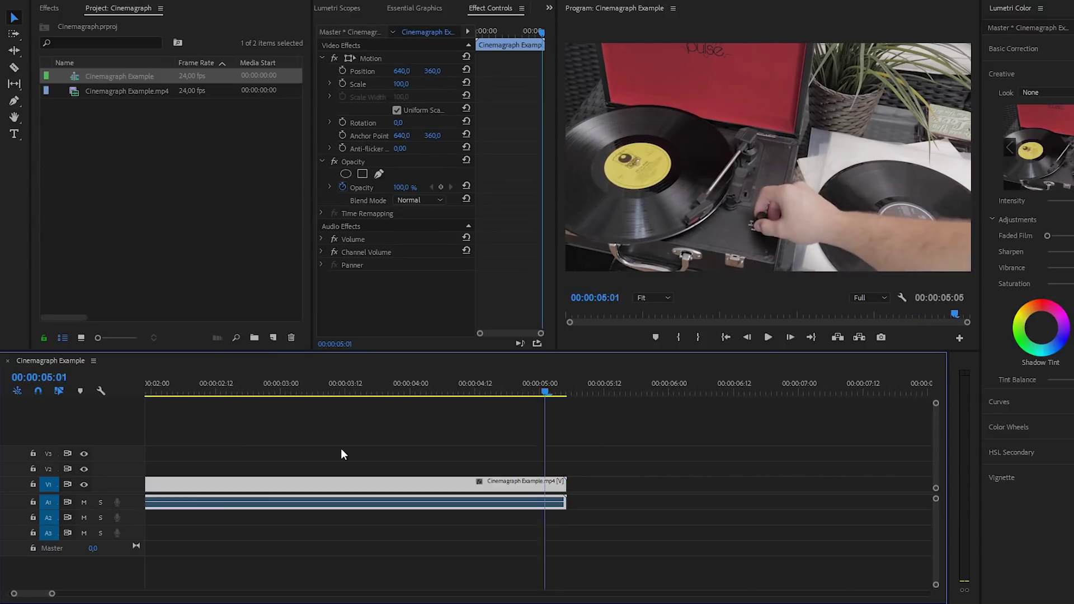
pyautogui.press('Home')
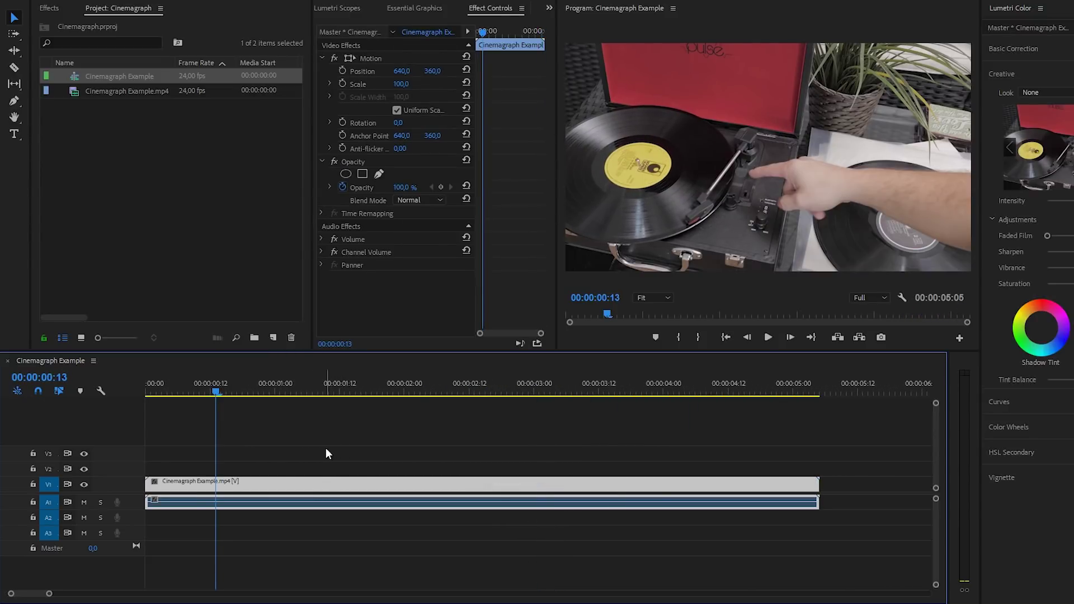
pyautogui.click(326, 449)
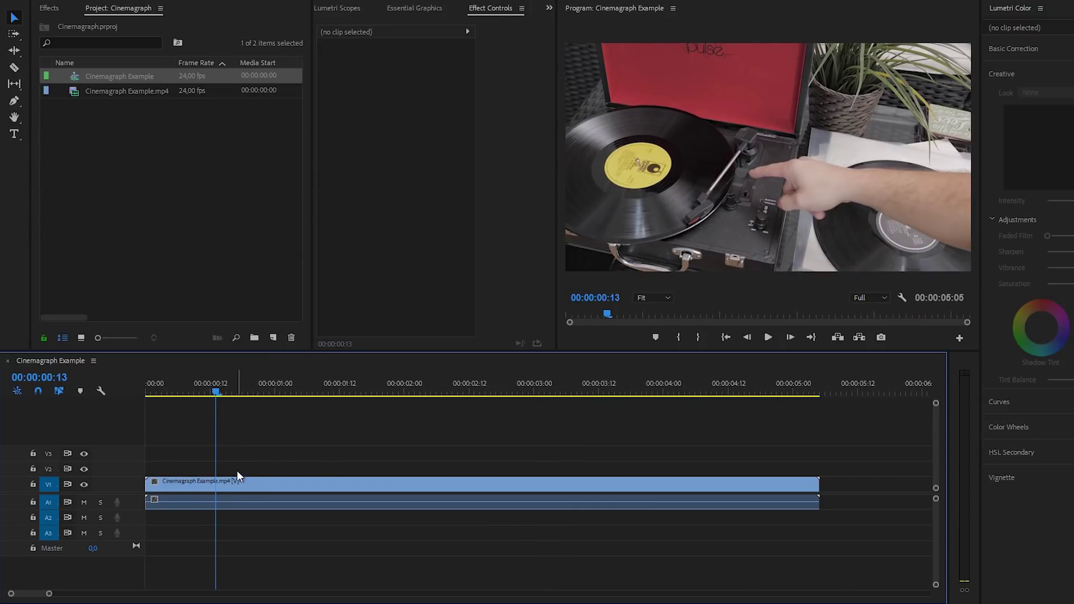
pyautogui.click(240, 504)
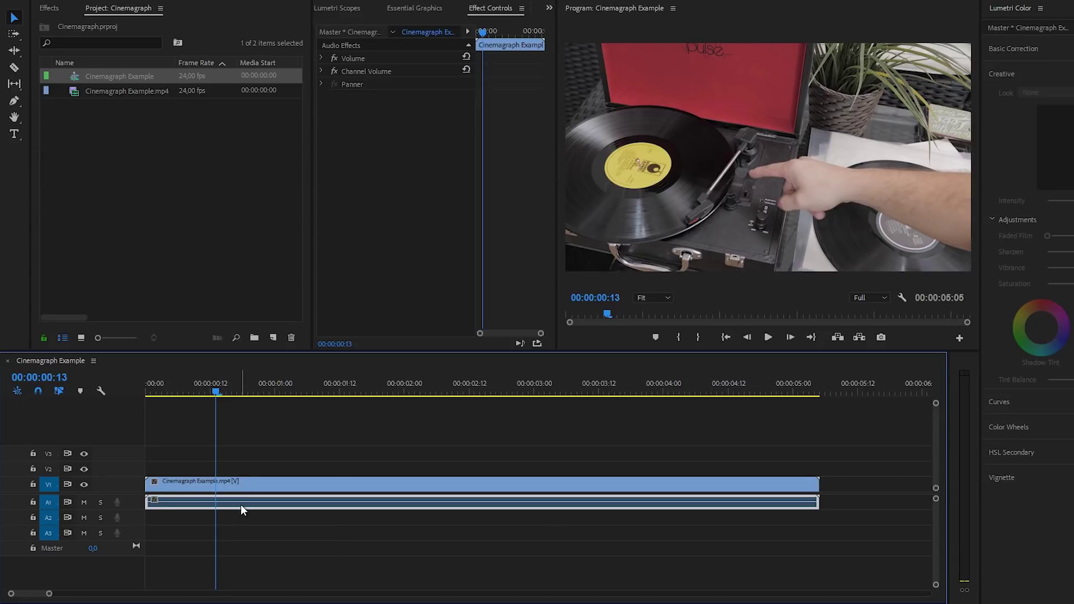
pyautogui.press('Delete')
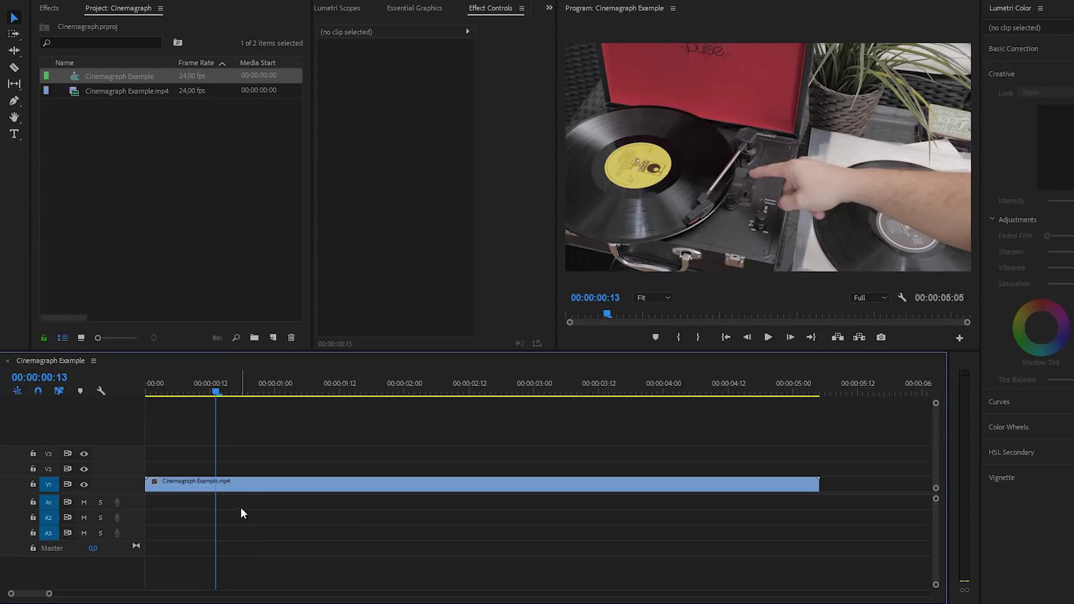
# Duplicate the video clip onto V2 and trim both clips to start at 00:00:01:18
pyautogui.click(250, 491)
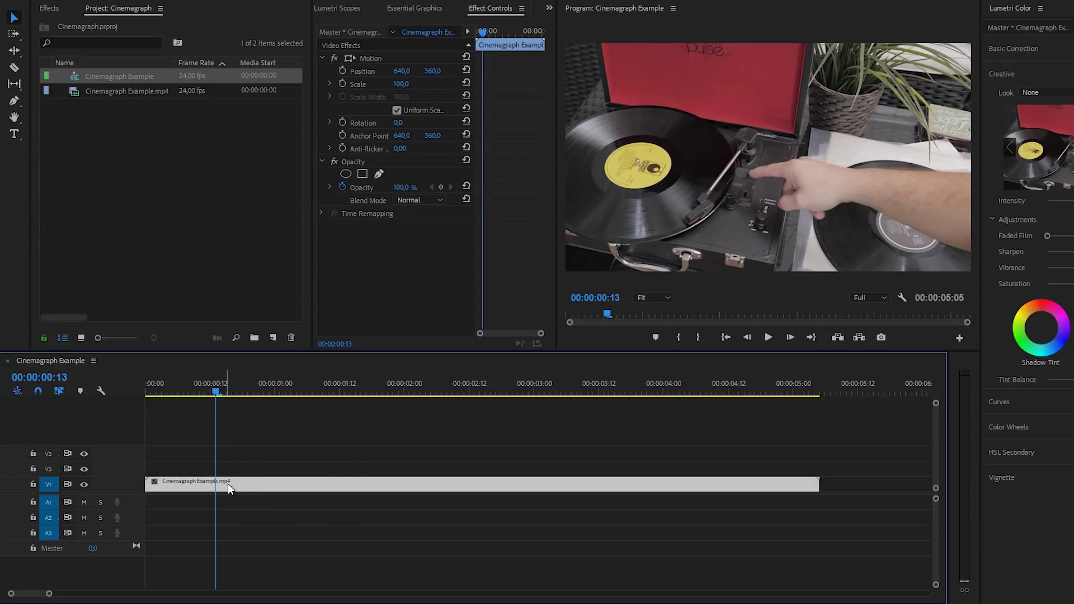
pyautogui.moveTo(233, 486); pyautogui.dragTo(236, 475)
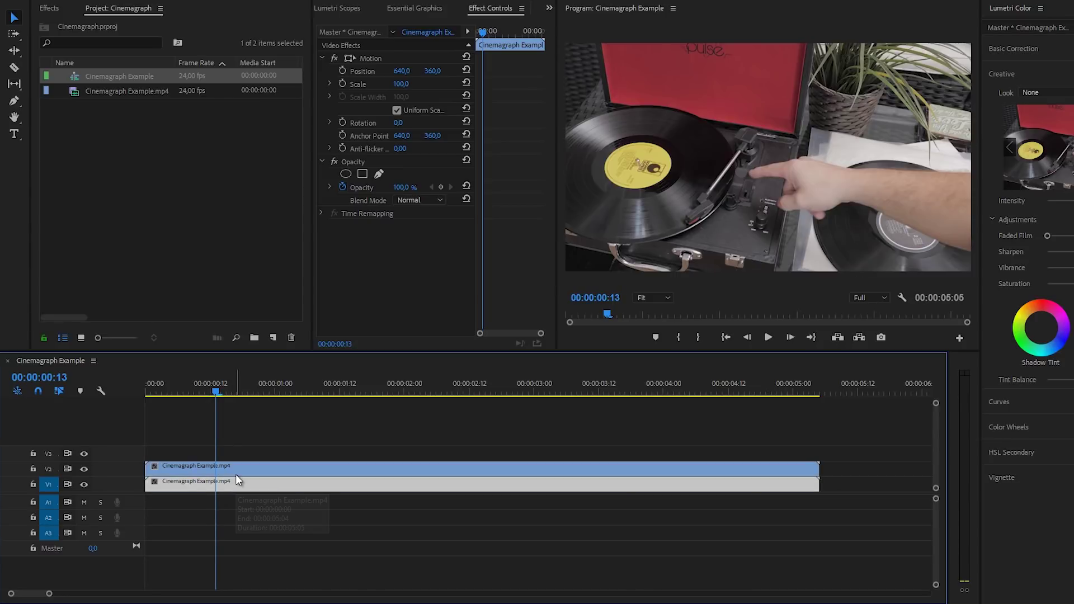
pyautogui.moveTo(216, 391); pyautogui.dragTo(289, 436)
pyautogui.moveTo(215, 445); pyautogui.dragTo(235, 486)
pyautogui.moveTo(293, 391); pyautogui.dragTo(372, 400)
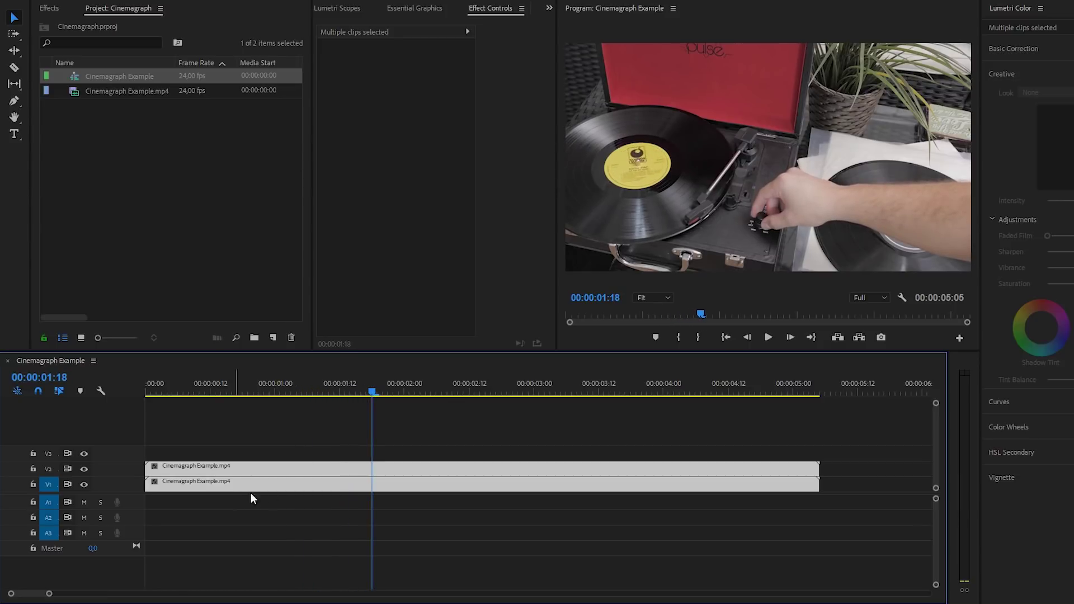
pyautogui.moveTo(150, 463); pyautogui.dragTo(175, 479)
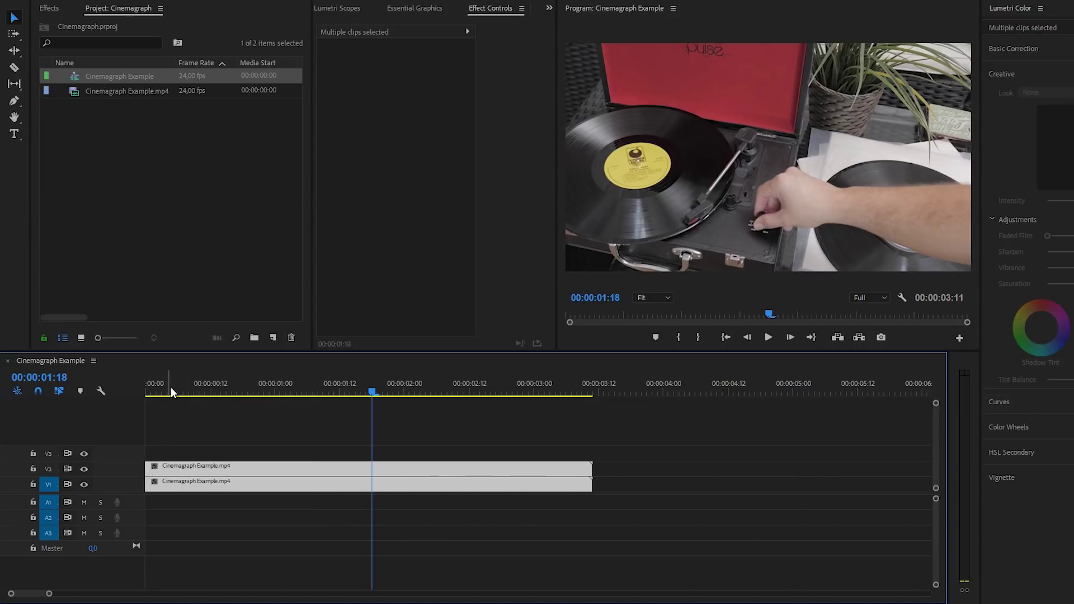
# Move the top V2 copy so it starts at 00:00:01:19
pyautogui.press('Home')
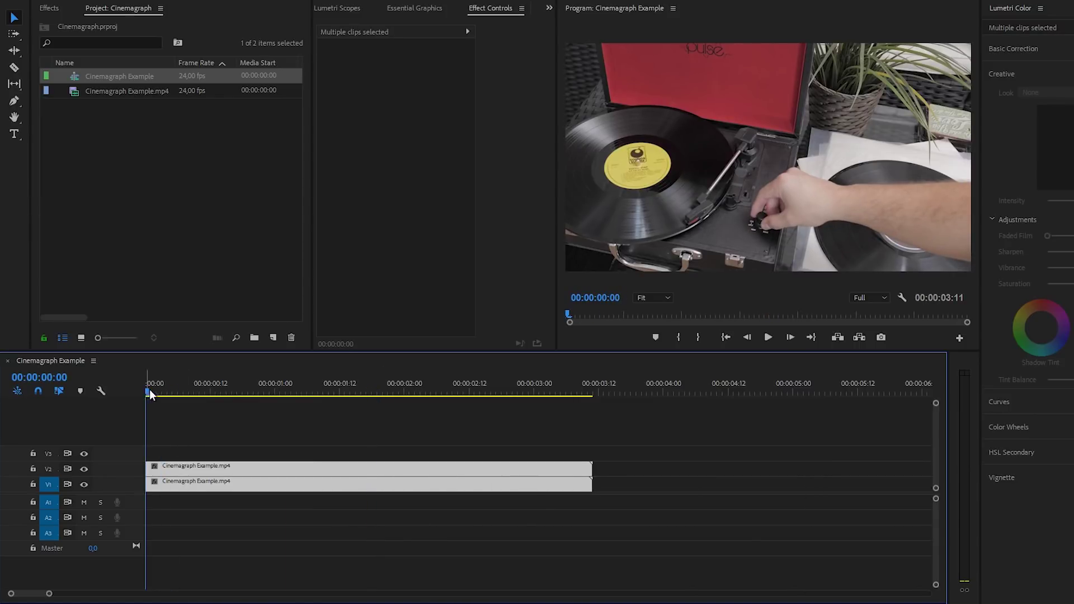
pyautogui.moveTo(155, 389); pyautogui.dragTo(469, 404)
pyautogui.moveTo(290, 405); pyautogui.dragTo(376, 394)
pyautogui.click(227, 442)
pyautogui.click(162, 469)
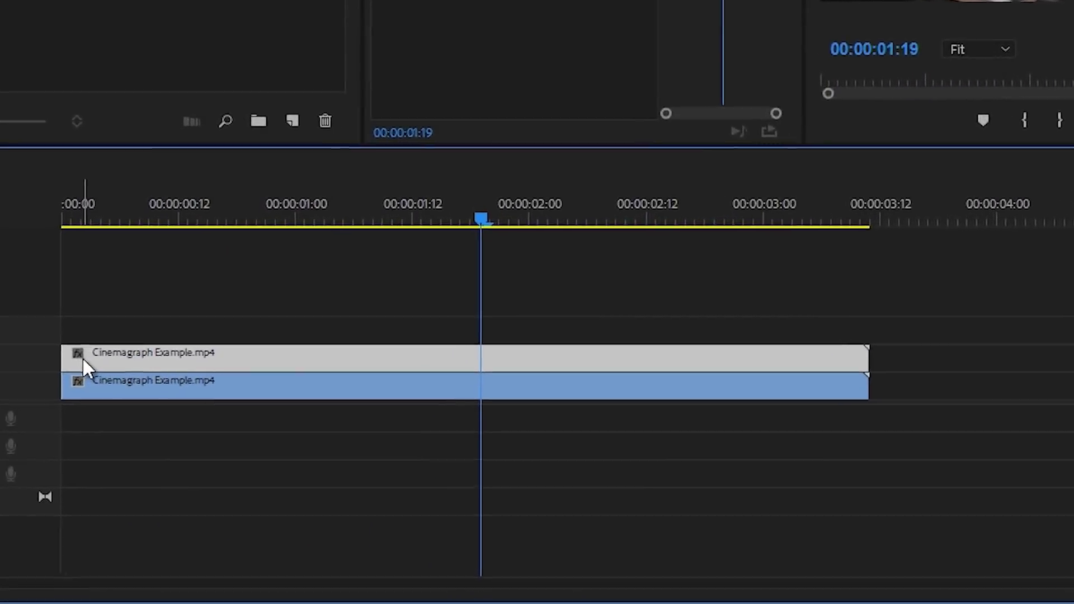
pyautogui.moveTo(122, 406); pyautogui.dragTo(466, 422)
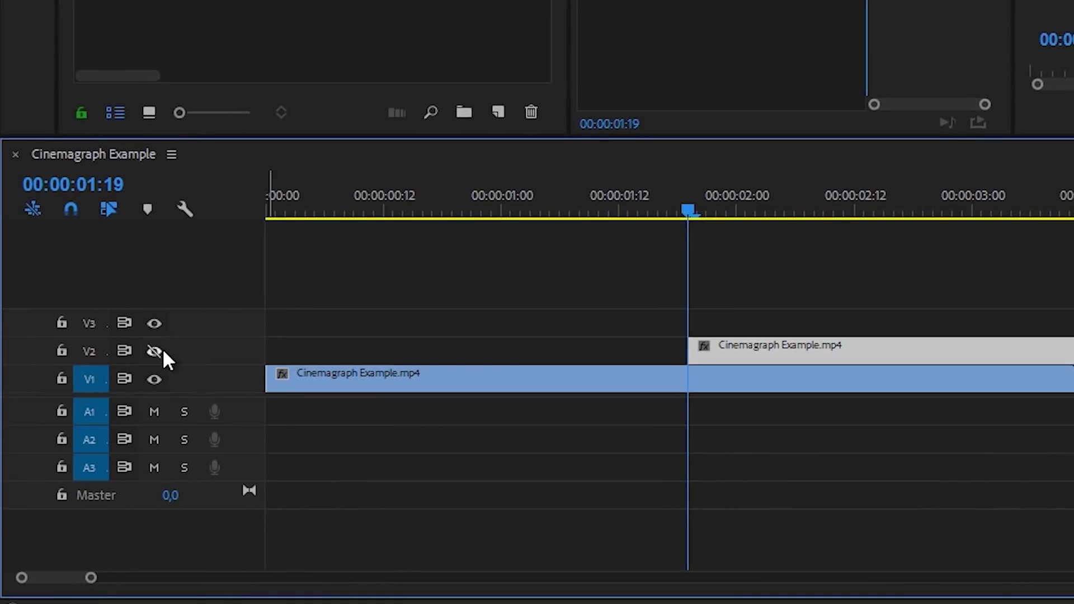
# Turn off the V2 track output so only the lower clip shows
pyautogui.click(158, 351)
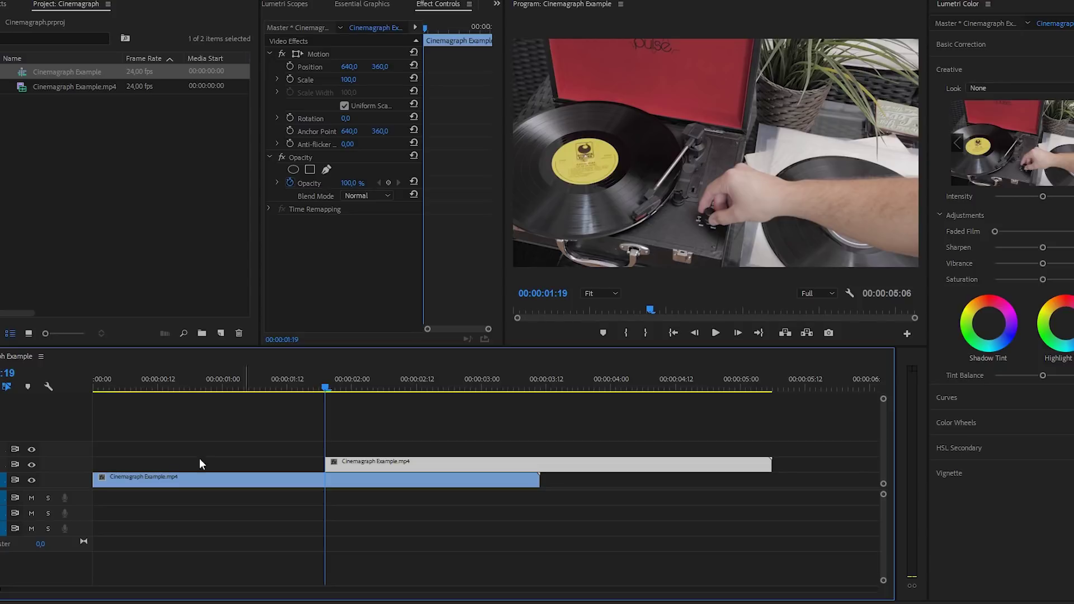
pyautogui.click(31, 465)
pyautogui.click(31, 465)
pyautogui.click(32, 465)
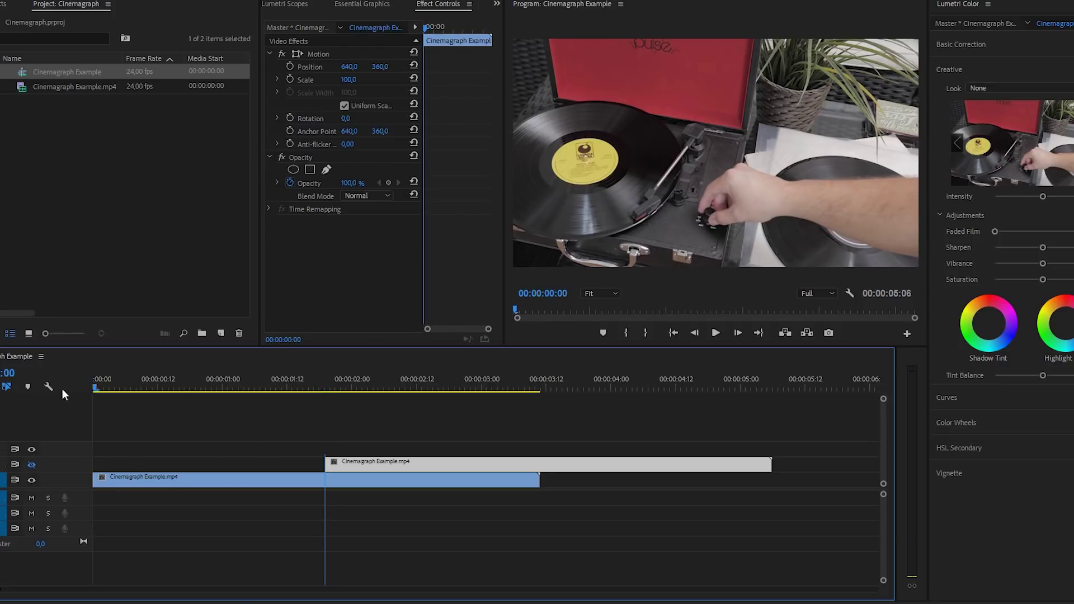
# Split the lower V1 clip at 00:00:01:19 and delete its right part
pyautogui.press('d')
pyautogui.press('Right')
pyautogui.press('Left')
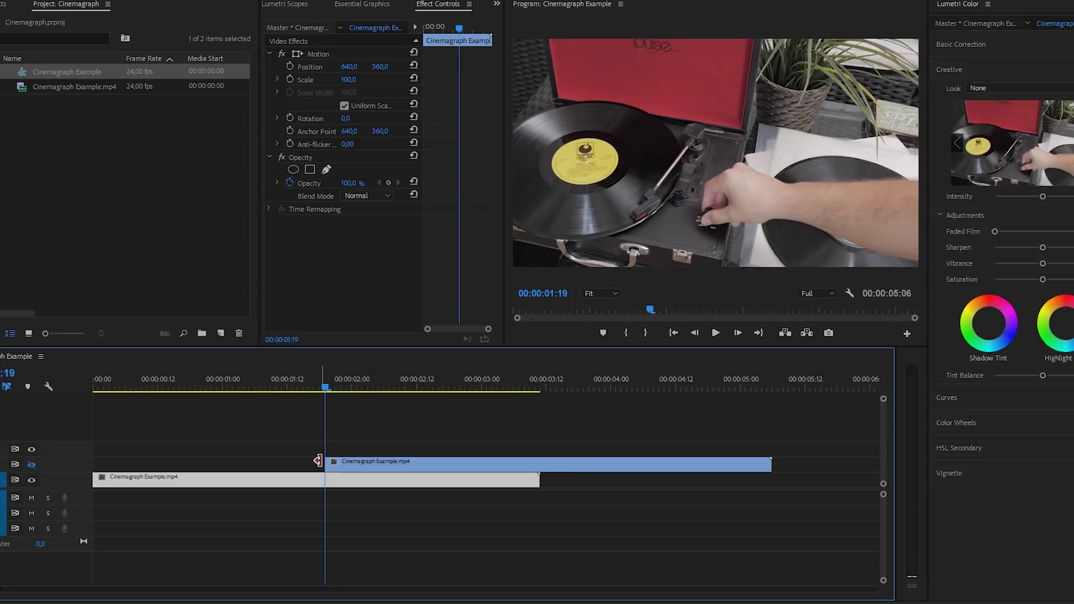
pyautogui.hotkey('ctrl', 'k')
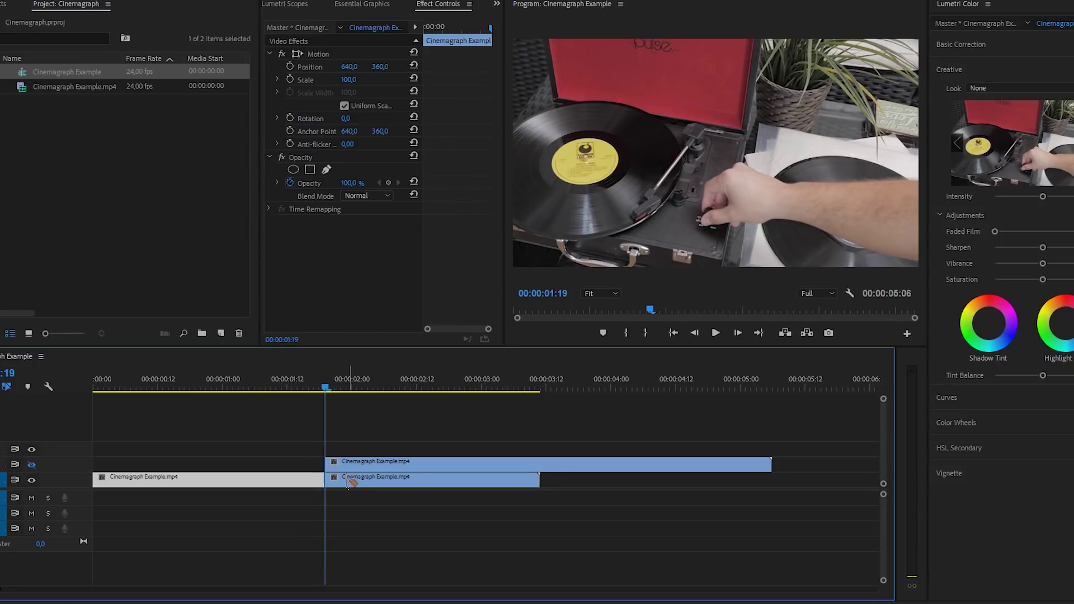
pyautogui.click(357, 488)
pyautogui.press('Delete')
# Extend the top copy's start back to 00:00:01:16, overlapping the lower clip
pyautogui.click(319, 480)
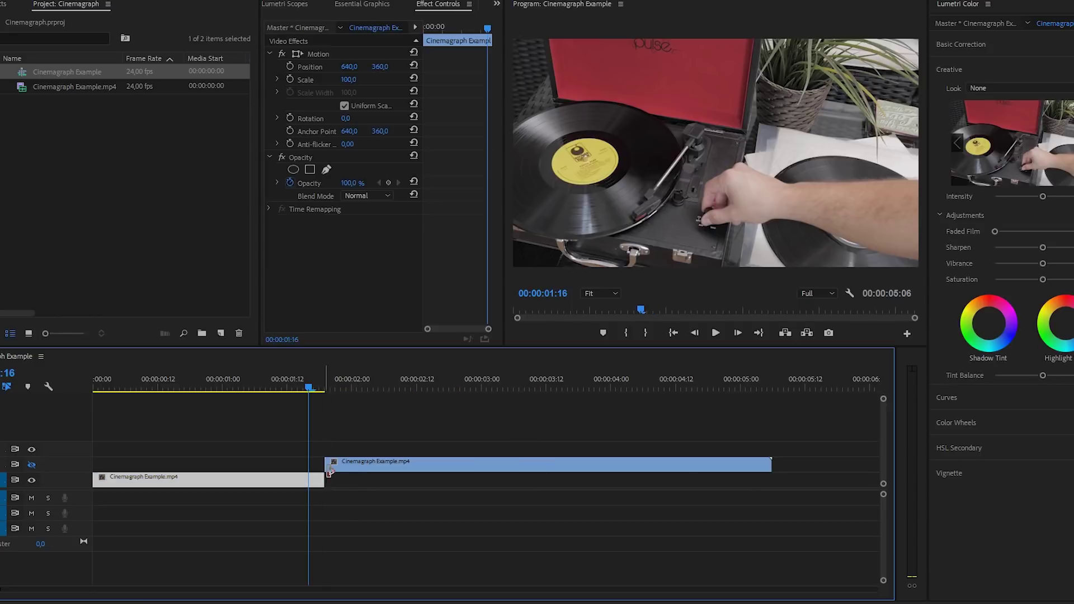
pyautogui.scroll(2, 331, 497)
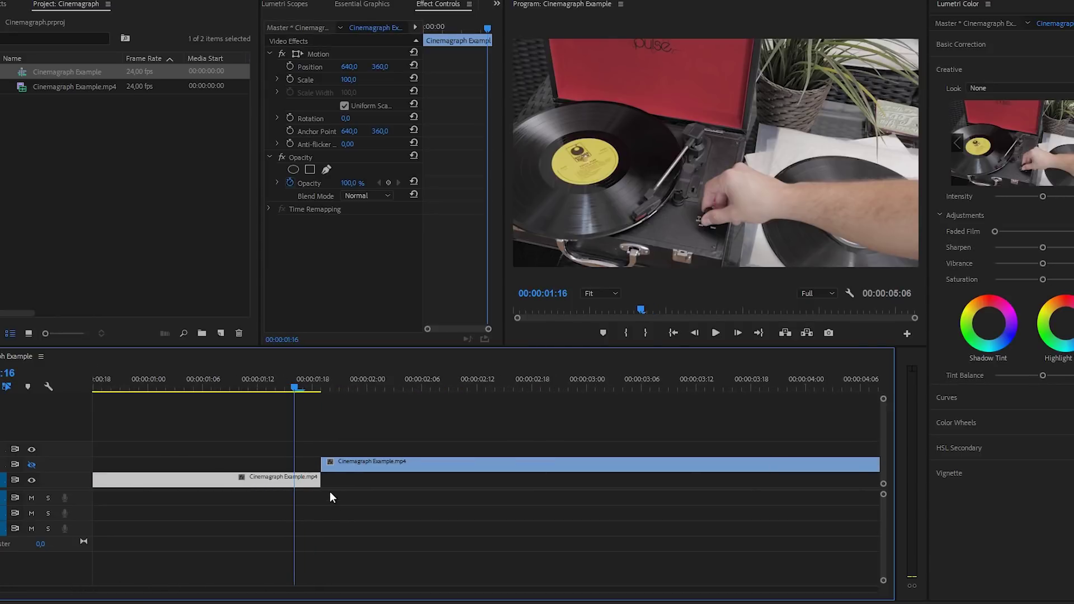
pyautogui.click(330, 467)
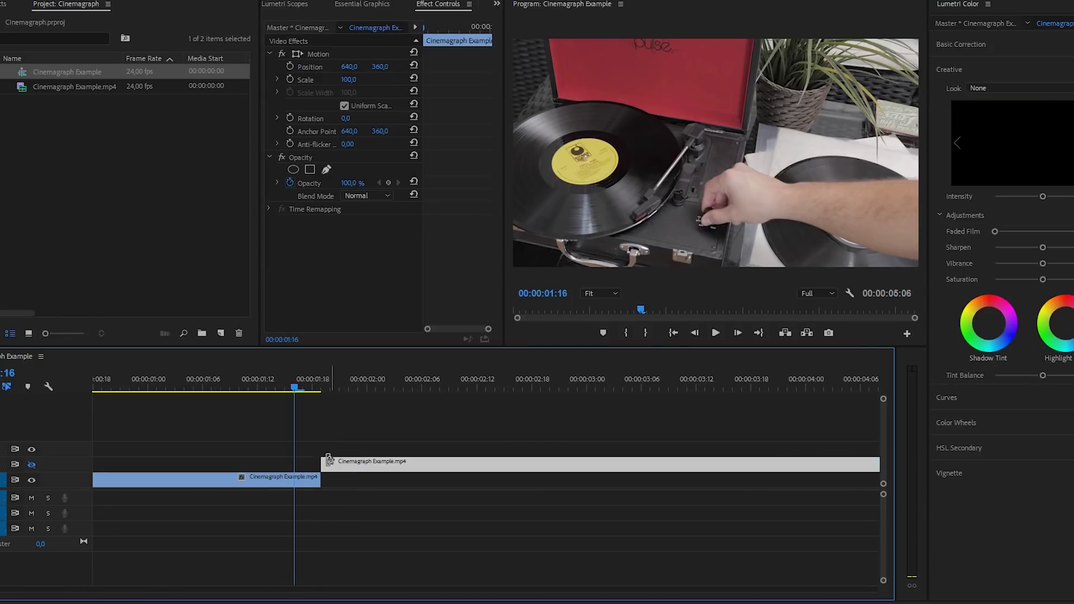
pyautogui.moveTo(323, 462); pyautogui.dragTo(295, 462)
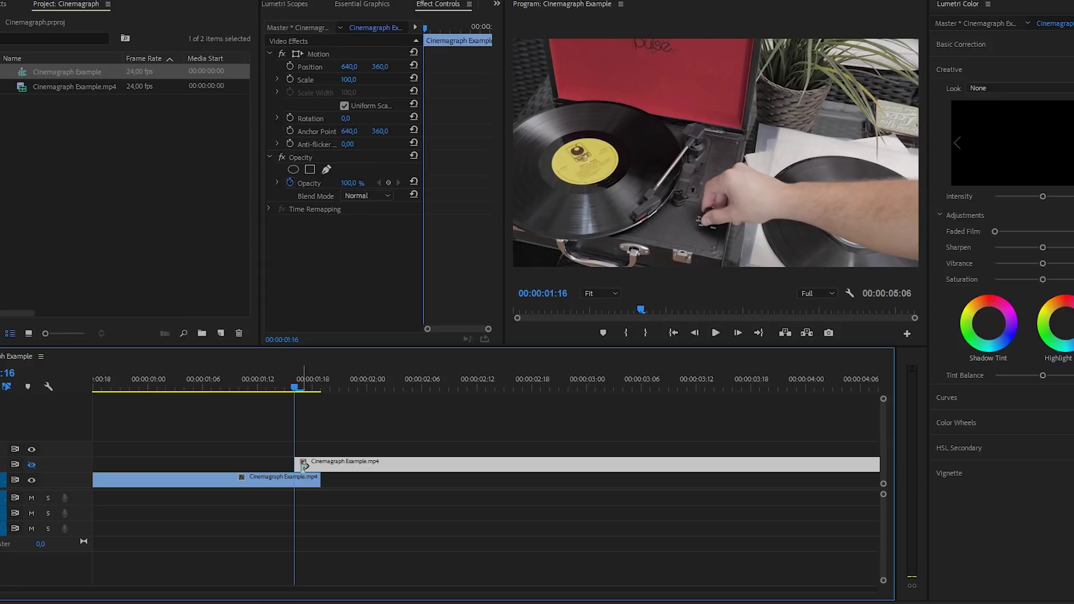
# Apply a Cross Dissolve to the top copy's start and shorten it to 3 frames
pyautogui.hotkey('shift', '7')
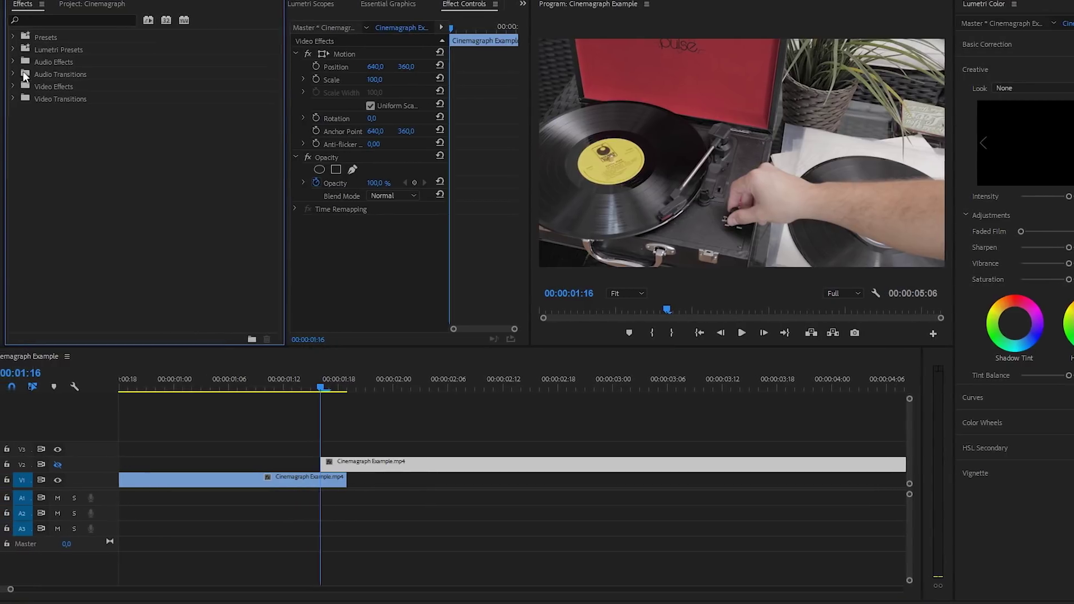
pyautogui.click(36, 98)
pyautogui.click(46, 124)
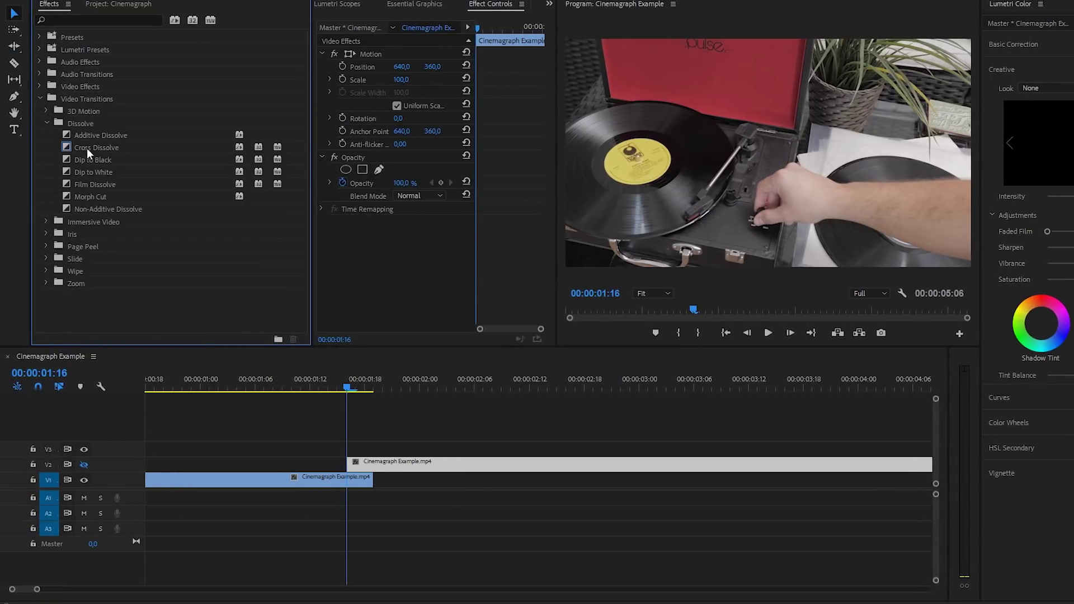
pyautogui.moveTo(88, 149); pyautogui.dragTo(355, 466)
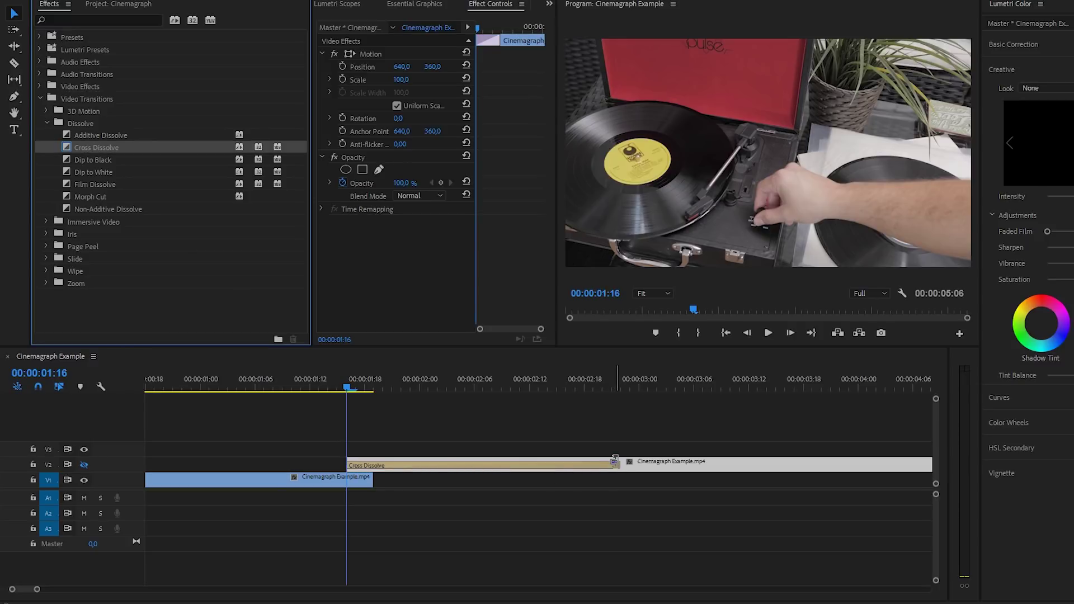
pyautogui.click(509, 467)
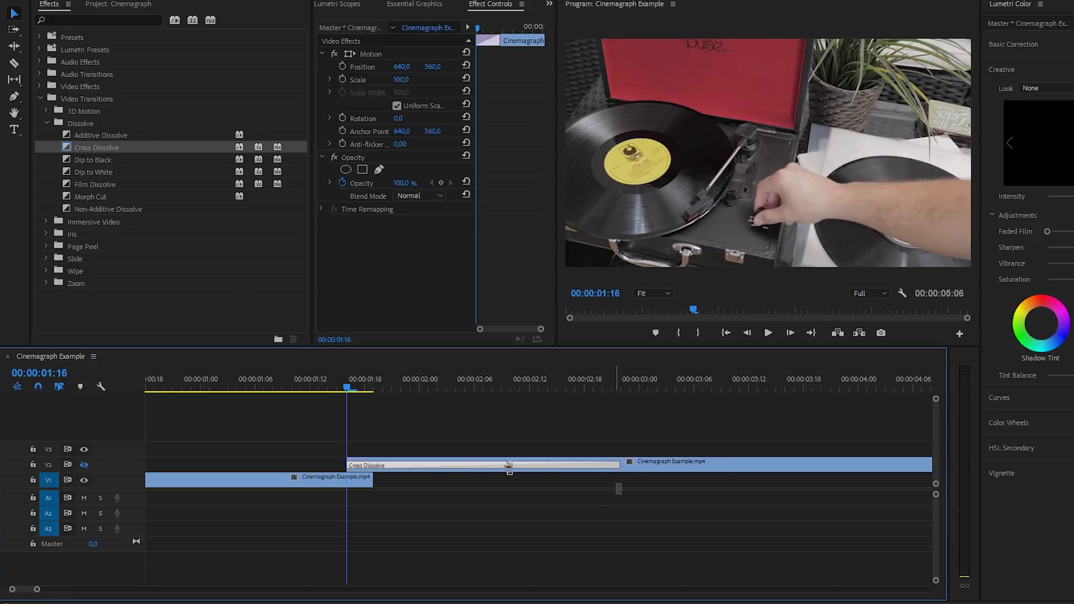
pyautogui.moveTo(508, 466); pyautogui.dragTo(373, 471)
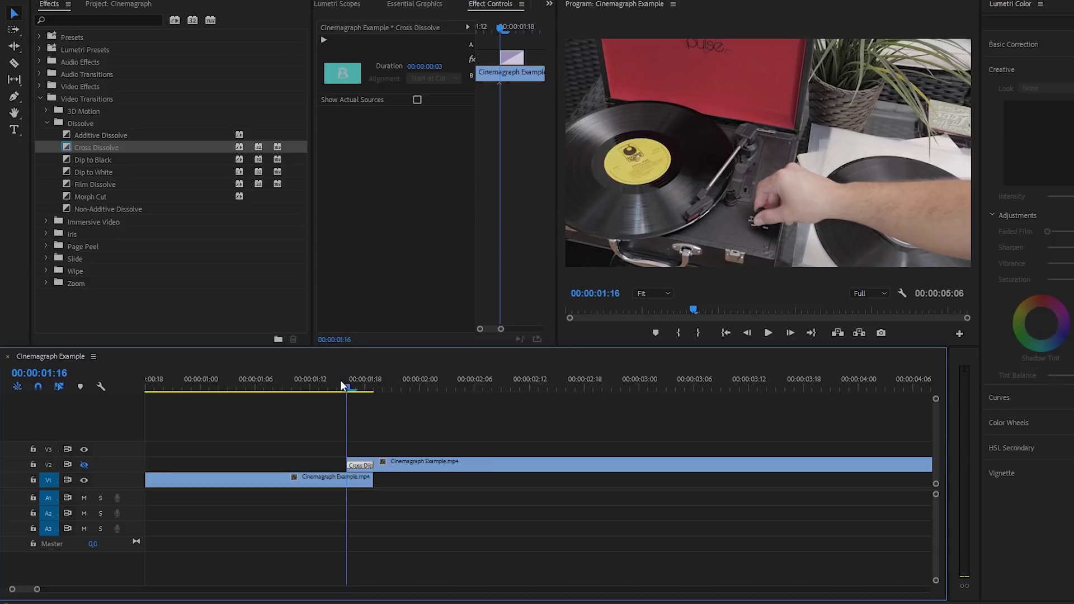
pyautogui.moveTo(341, 381); pyautogui.dragTo(420, 464)
# Turn the V2 track output back on and fit the whole sequence in the timeline
pyautogui.press('Right')
pyautogui.press('Right')
pyautogui.press('Right')
pyautogui.press('Right')
pyautogui.click(84, 465)
pyautogui.press('\\')
pyautogui.moveTo(448, 386); pyautogui.dragTo(489, 386)
pyautogui.moveTo(309, 411); pyautogui.dragTo(270, 414)
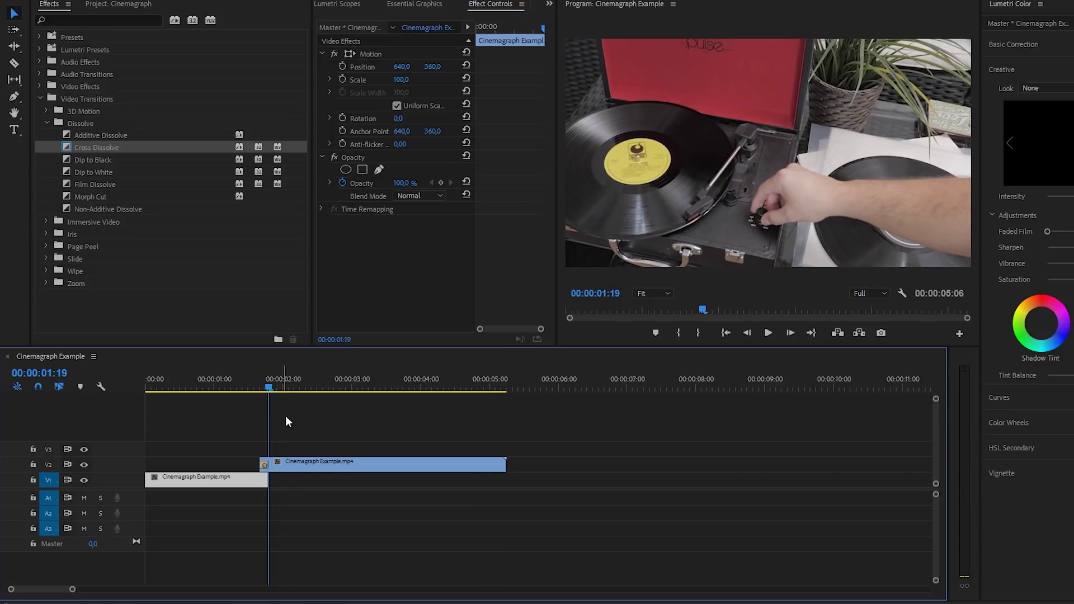
# Razor-cut the V2 copy where the V1 clip ends and delete the remainder
pyautogui.press('c')
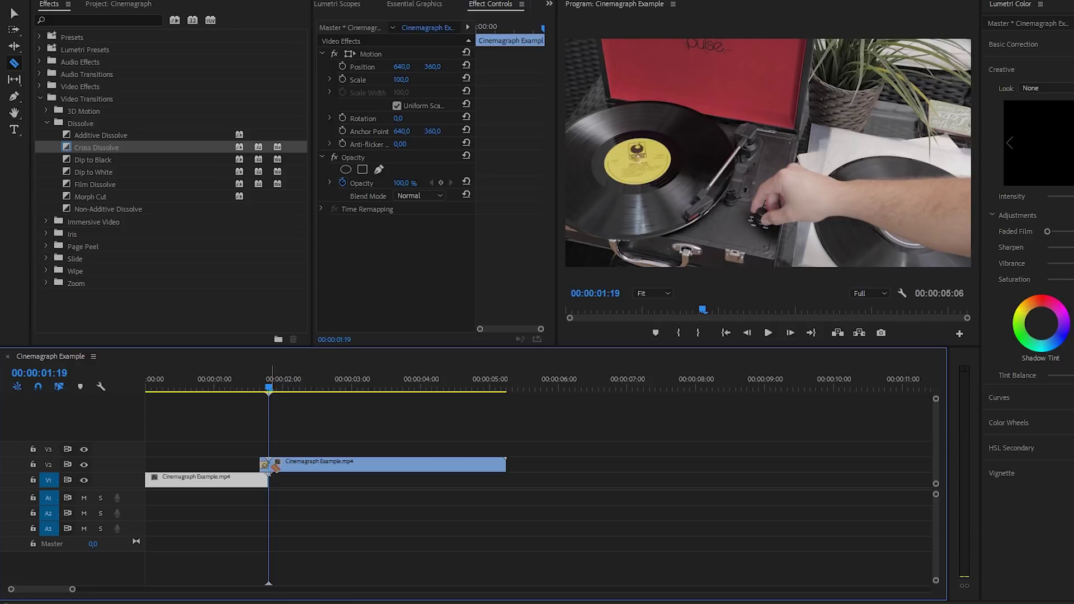
pyautogui.press('v')
pyautogui.click(283, 465)
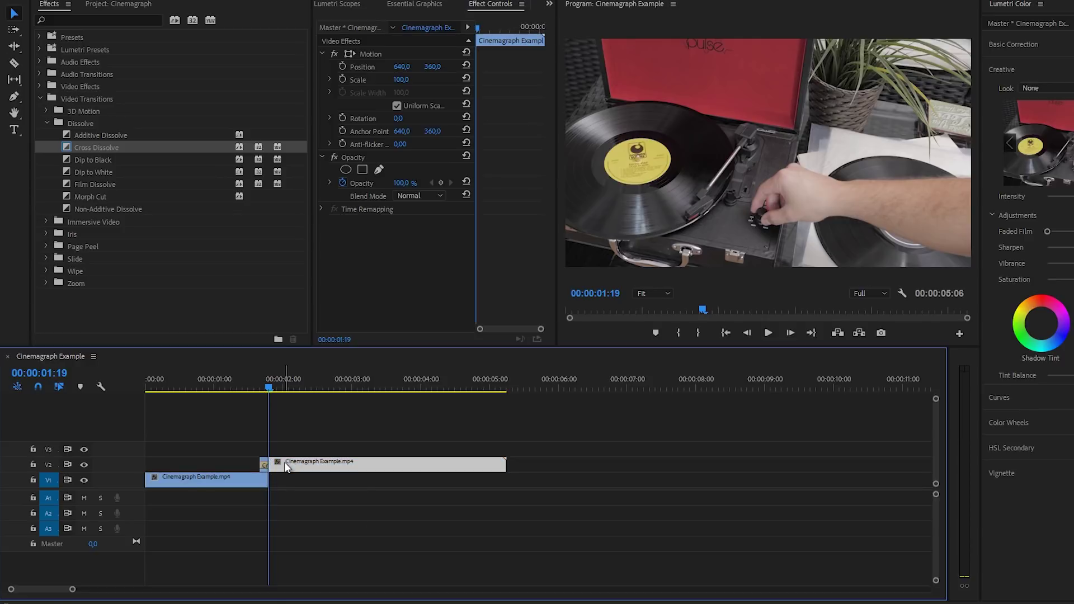
pyautogui.press('Delete')
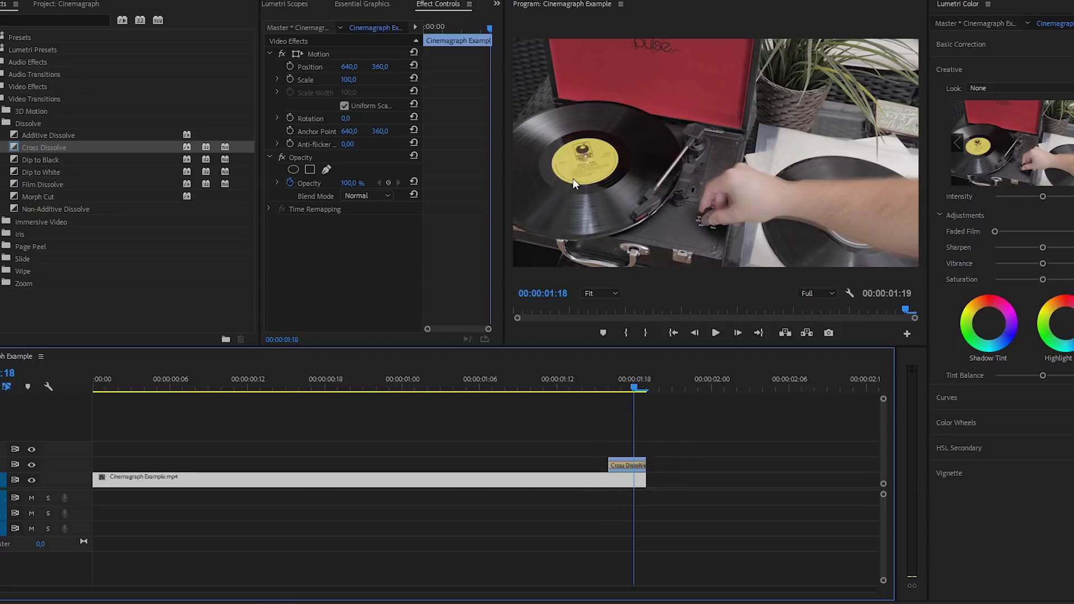
# Trim the Cross Dissolve to end with the V1 clip at 00:00:01:19, then preview the loop
pyautogui.moveTo(261, 369); pyautogui.dragTo(94, 380)
pyautogui.click(640, 386)
pyautogui.moveTo(253, 390); pyautogui.dragTo(64, 436)
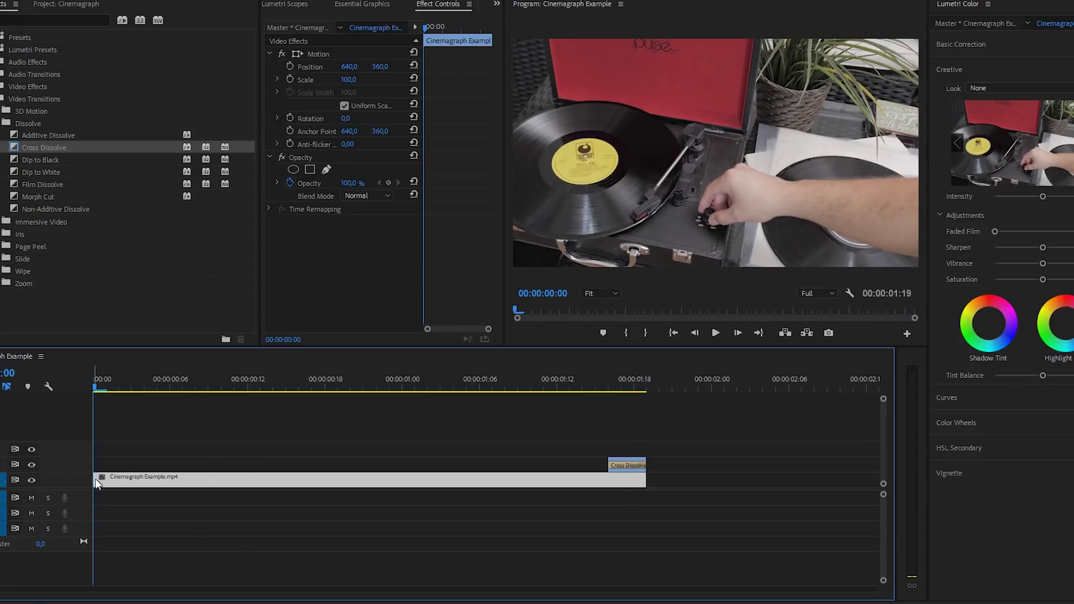
pyautogui.click(638, 389)
pyautogui.moveTo(646, 460); pyautogui.dragTo(665, 464)
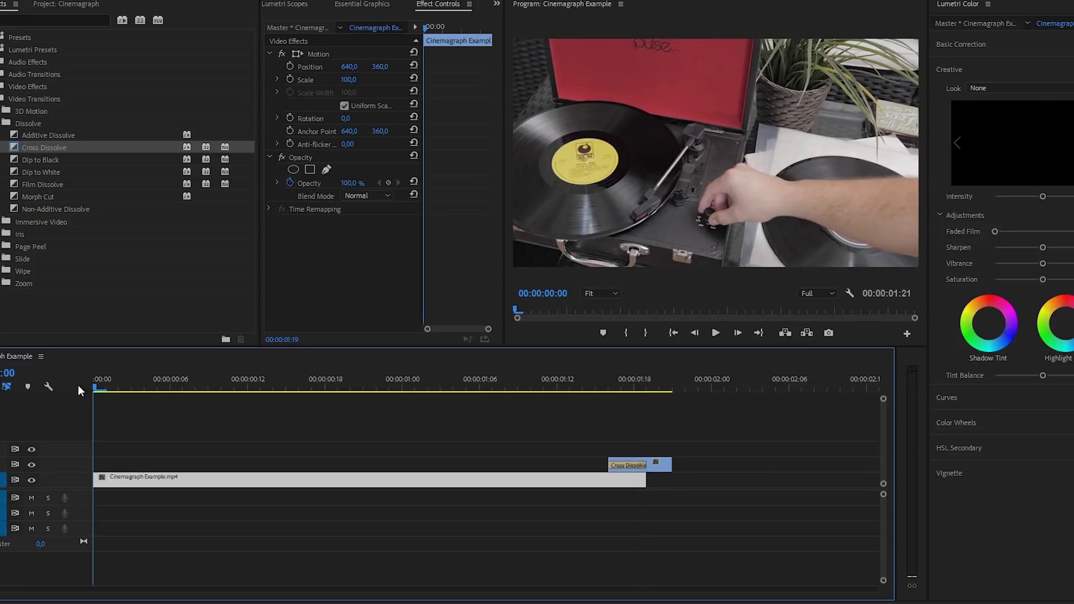
pyautogui.press('Home')
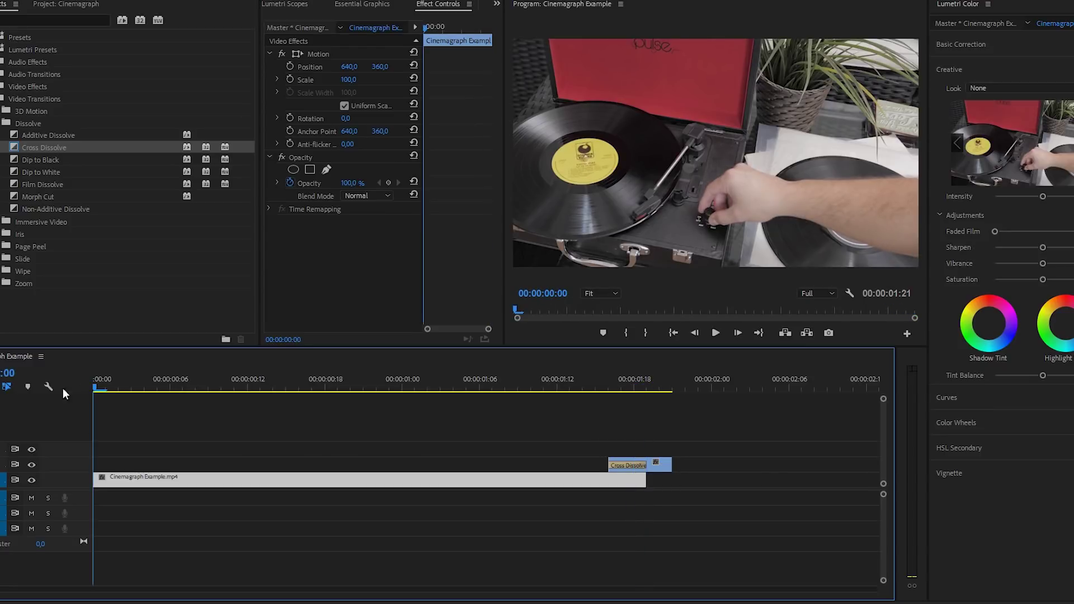
pyautogui.click(649, 390)
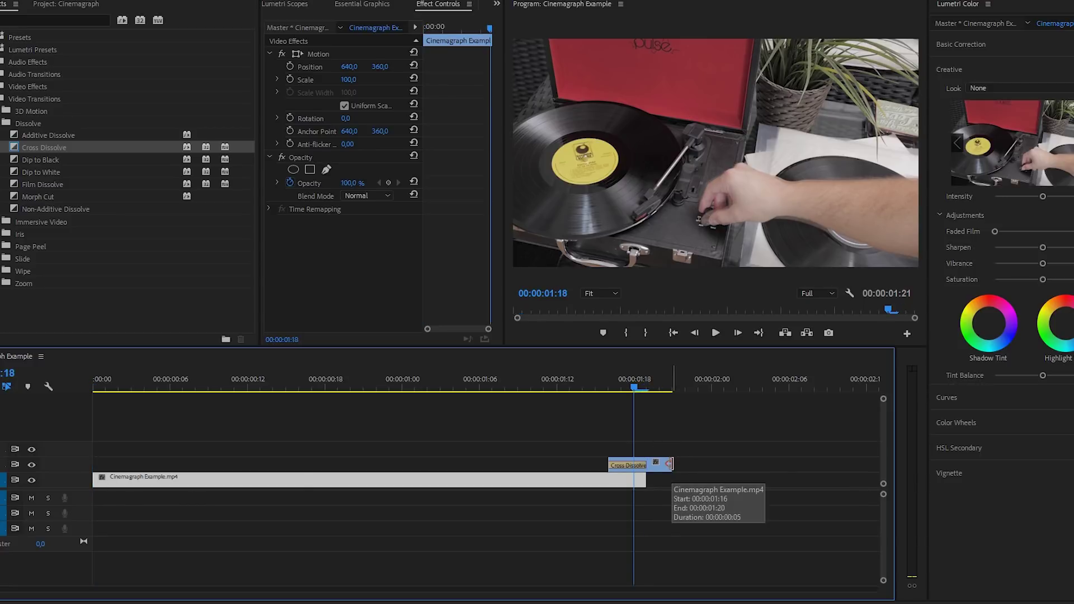
pyautogui.moveTo(670, 464); pyautogui.dragTo(651, 463)
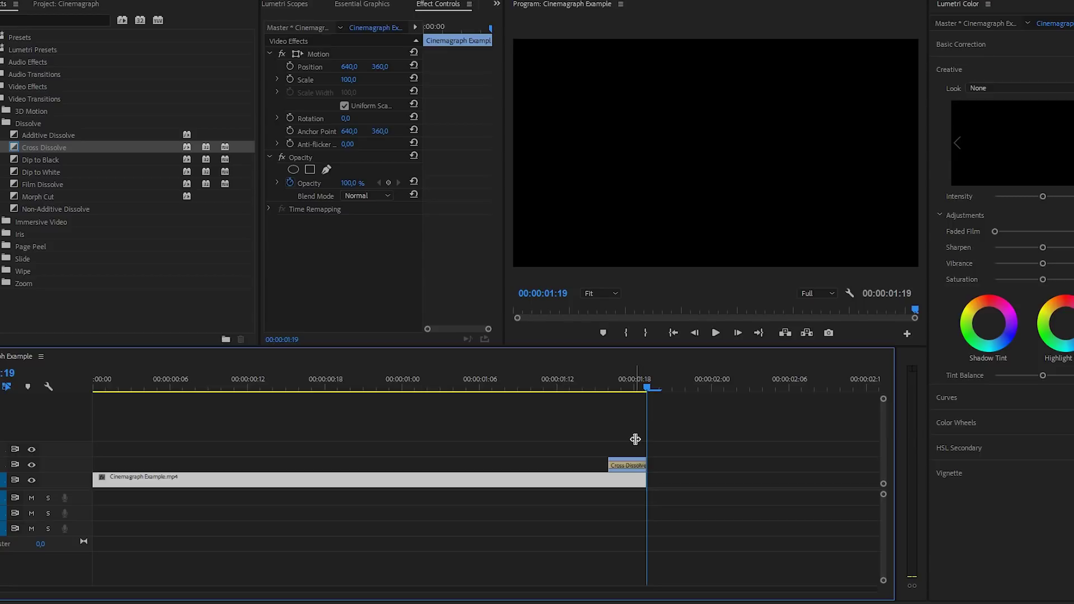
pyautogui.press('Home')
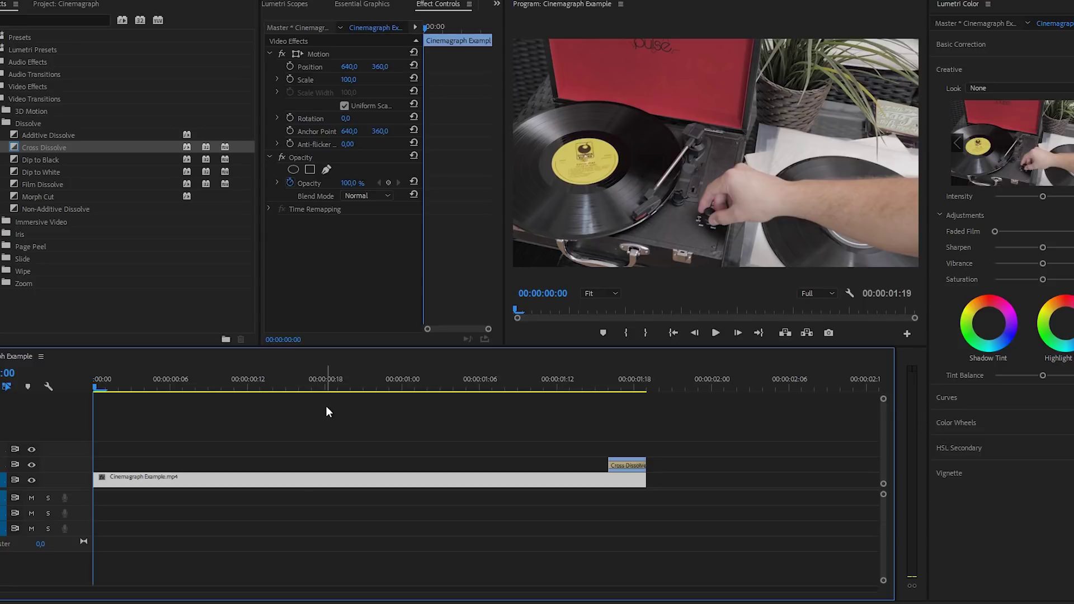
pyautogui.press('space')
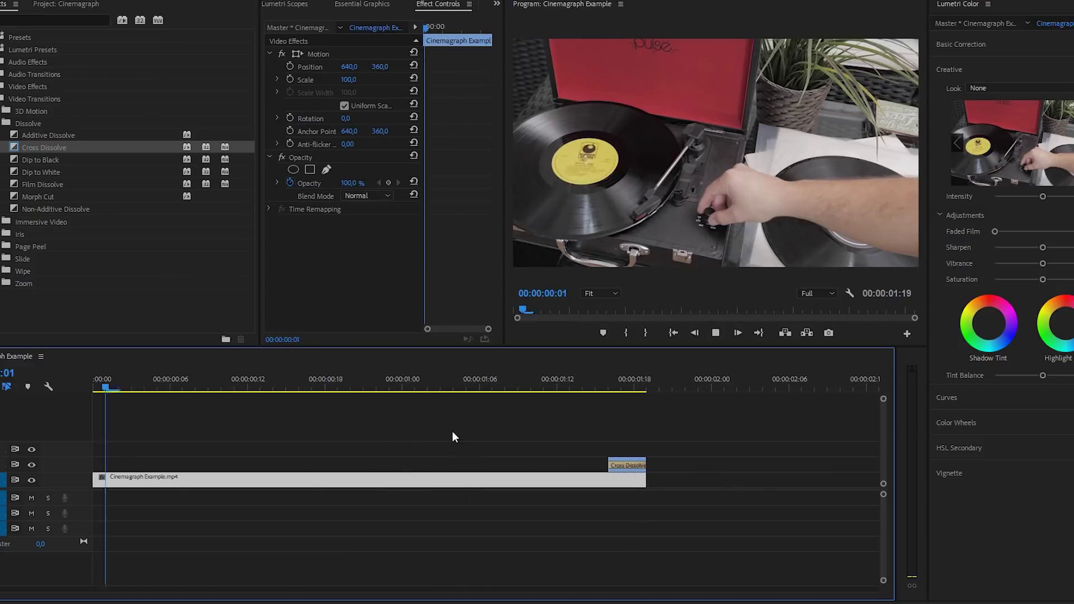
pyautogui.click(452, 436)
# Duplicate the V1 clip onto V3 and park the playhead at 00:00:00:17
pyautogui.click(372, 477)
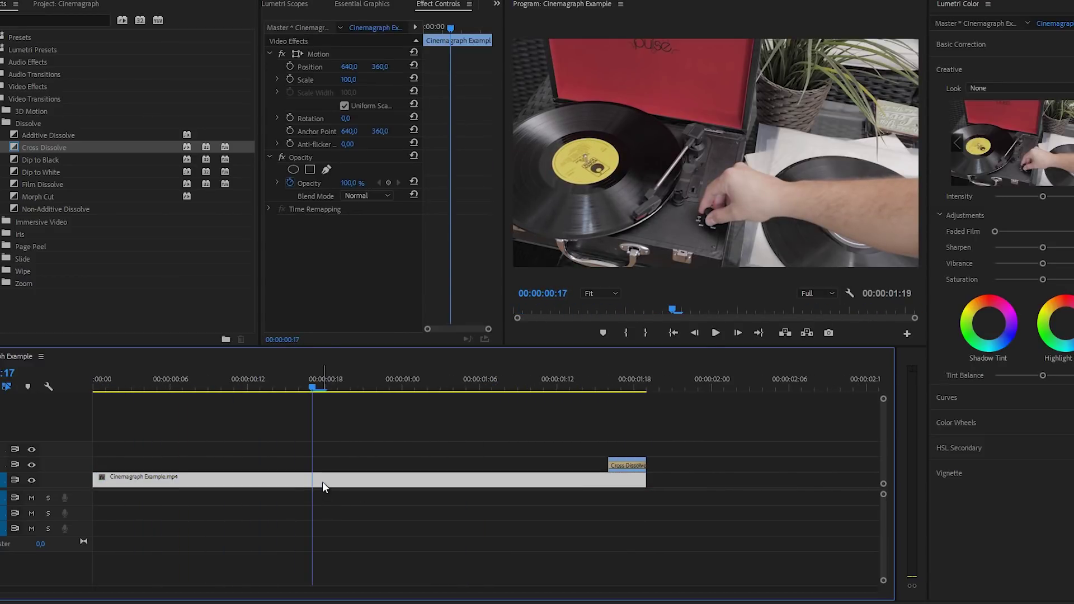
pyautogui.moveTo(322, 482); pyautogui.dragTo(322, 452)
pyautogui.click(322, 452)
pyautogui.press('Left')
pyautogui.press('Left')
pyautogui.press('Left')
pyautogui.press('Home')
pyautogui.click(309, 391)
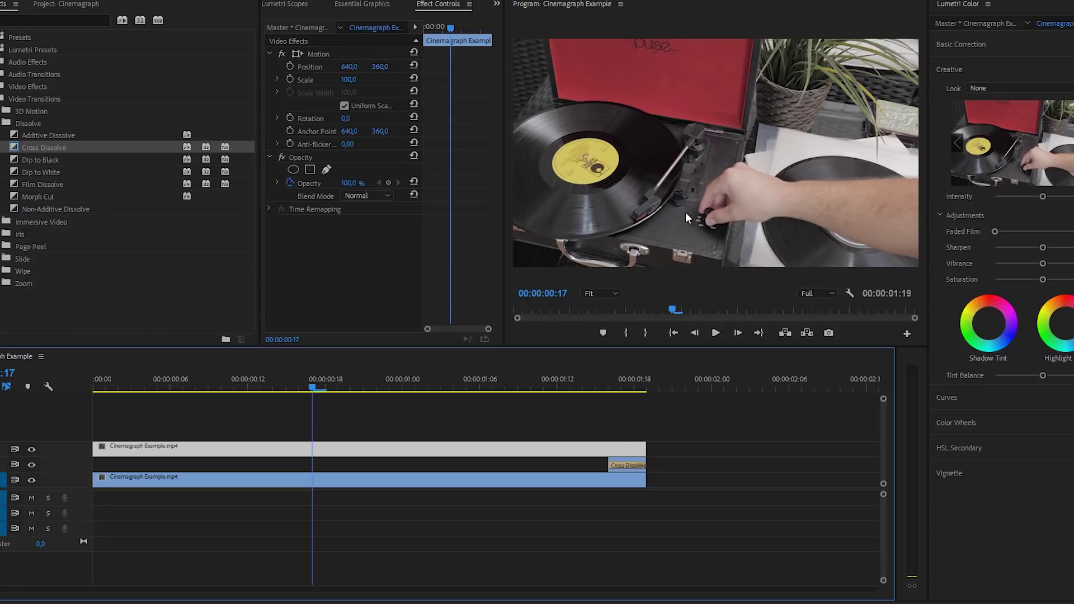
# Add a Frame Hold to the V3 copy, holding on the playhead frame at 00:00:00:17
pyautogui.rightClick(323, 452)
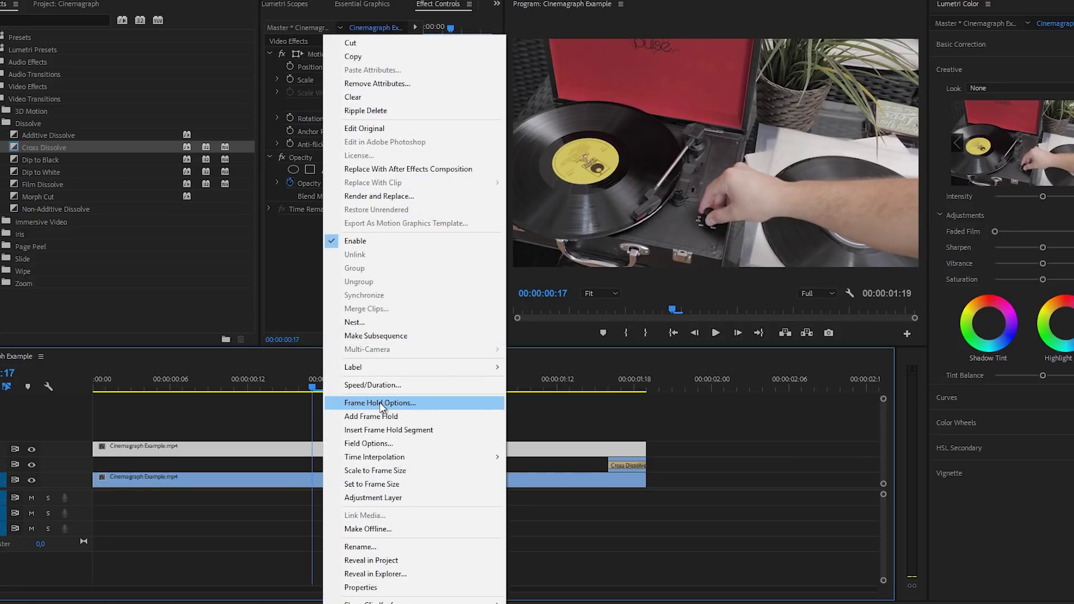
pyautogui.click(382, 407)
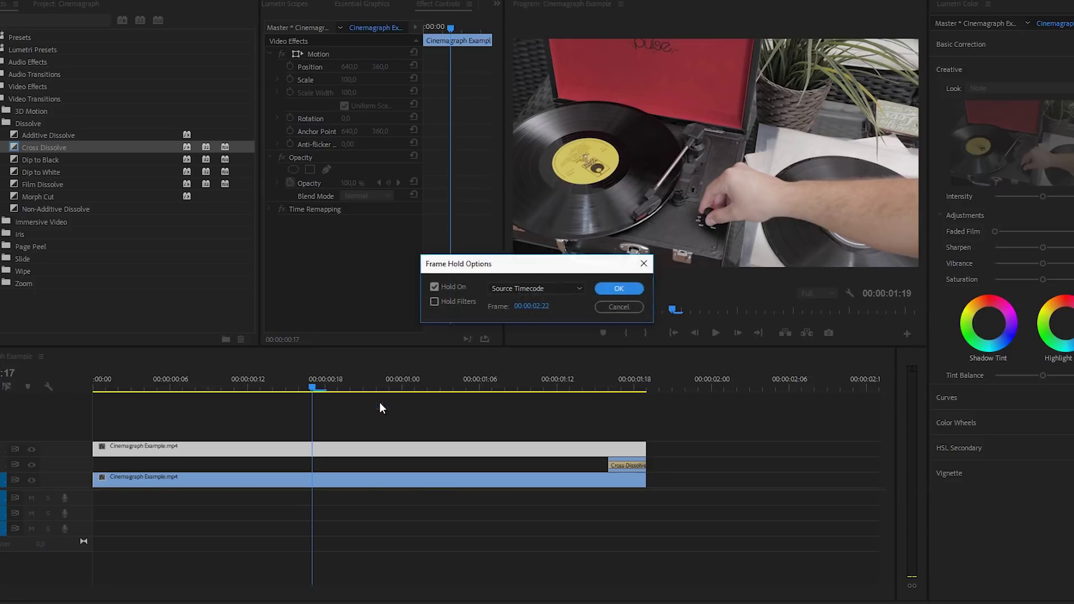
pyautogui.click(528, 288)
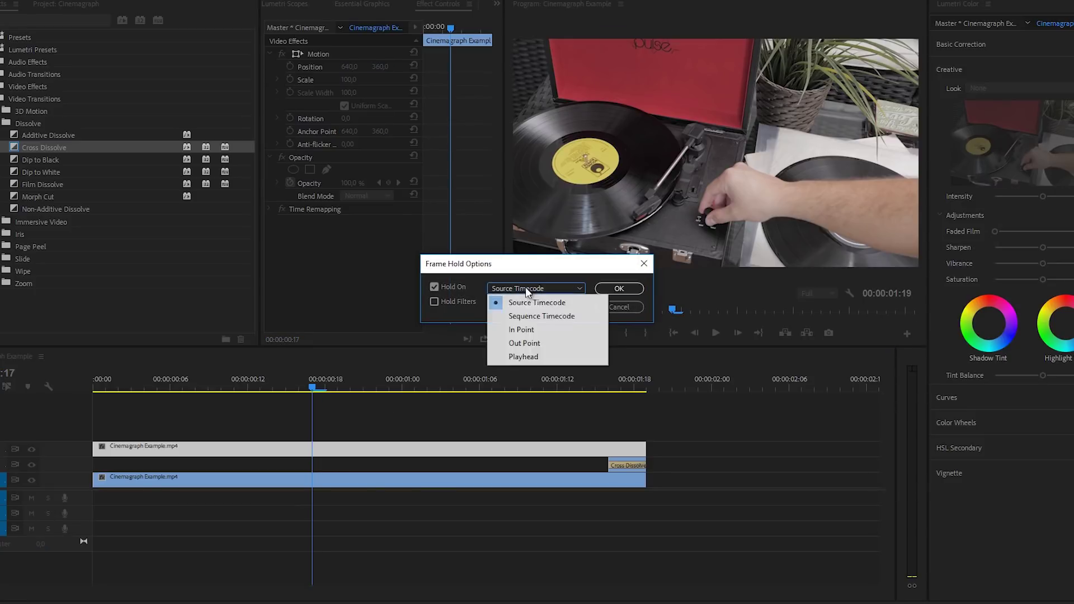
pyautogui.click(521, 358)
pyautogui.click(619, 289)
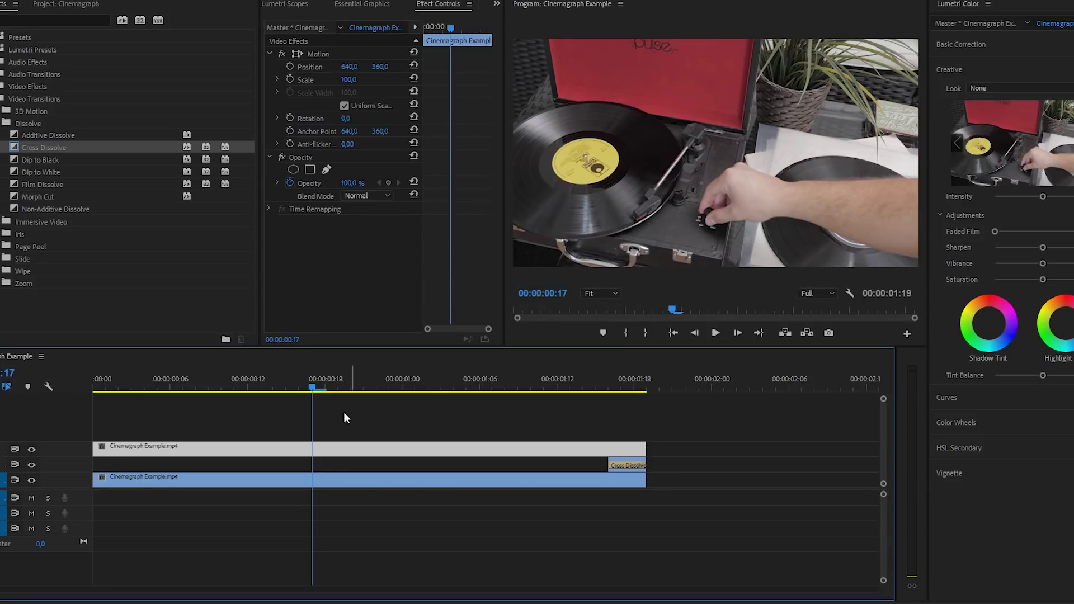
# Check the freeze by playback, select the V3 clip's Opacity effect, and zoom the Program monitor to 25%
pyautogui.click(273, 386)
pyautogui.press('space')
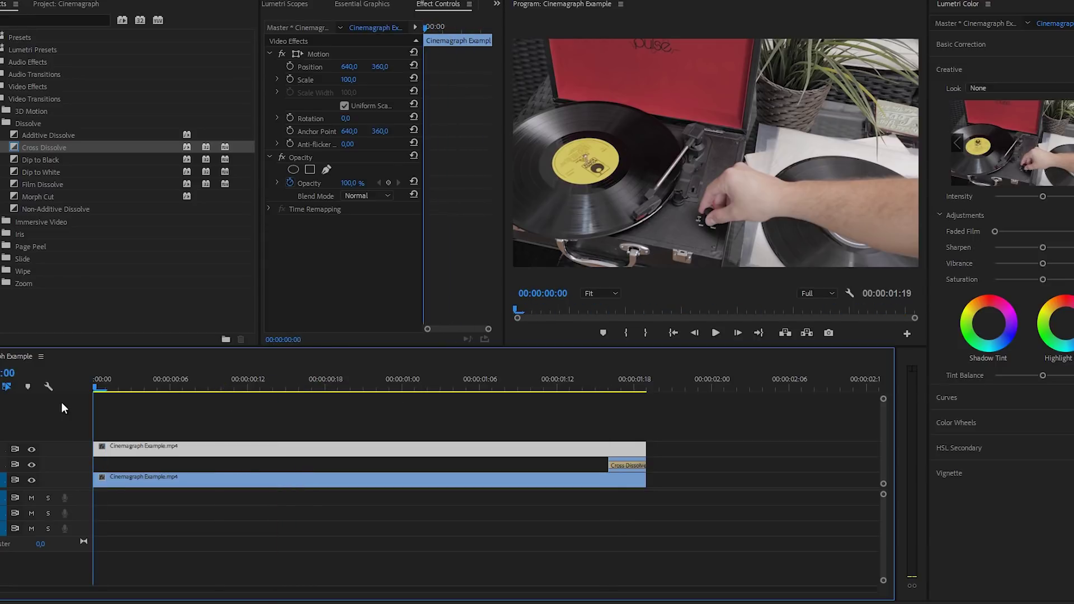
pyautogui.press('space')
pyautogui.press('Home')
pyautogui.click(310, 170)
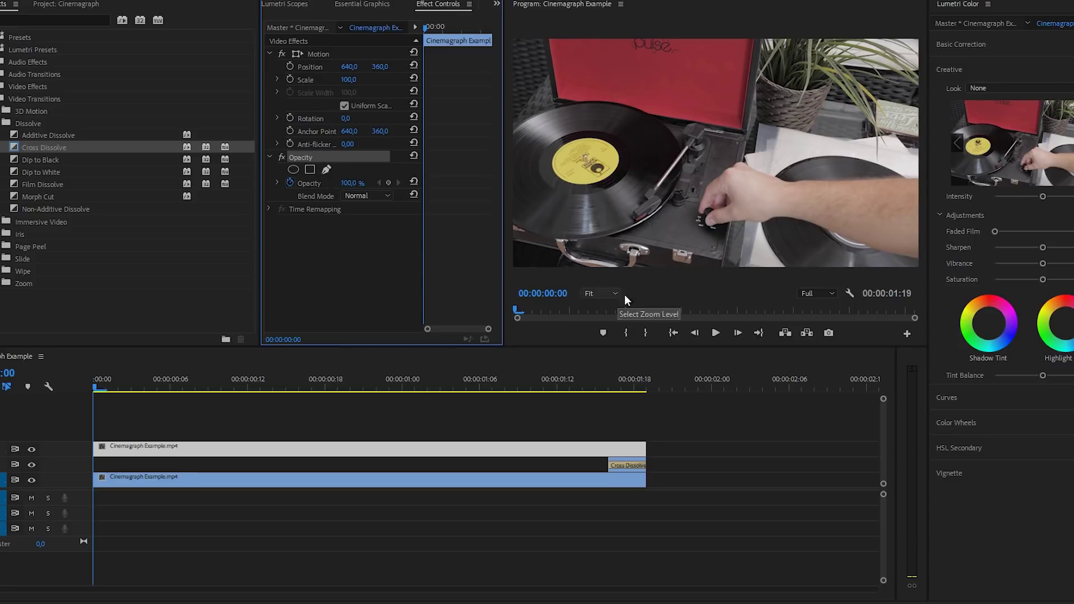
pyautogui.click(598, 293)
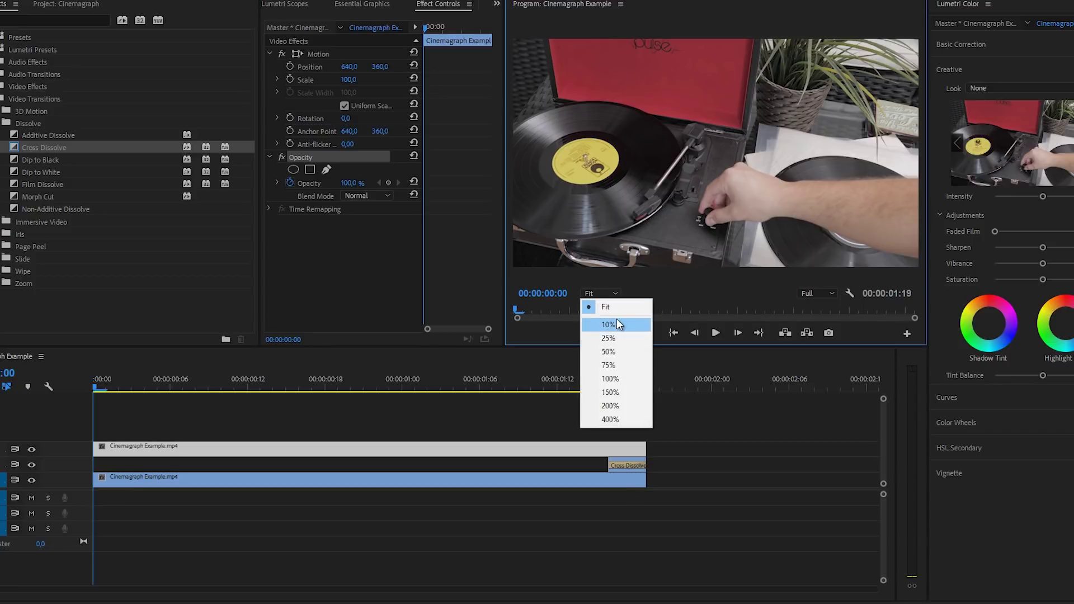
pyautogui.click(609, 338)
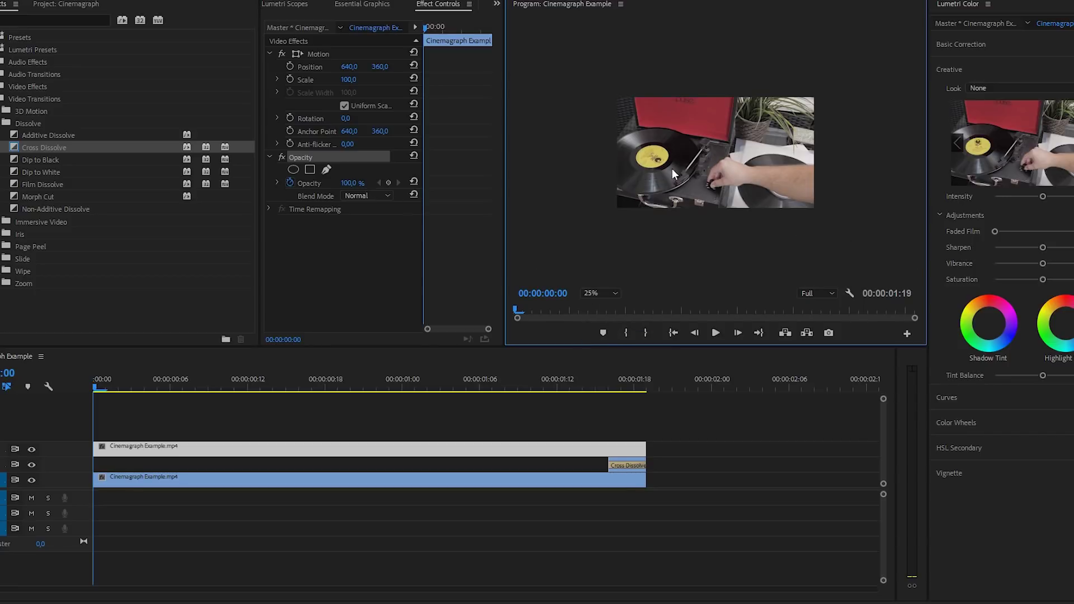
# Draw a closed free-draw Opacity mask around the tonearm and hand on the frozen clip
pyautogui.click(326, 170)
pyautogui.click(748, 163)
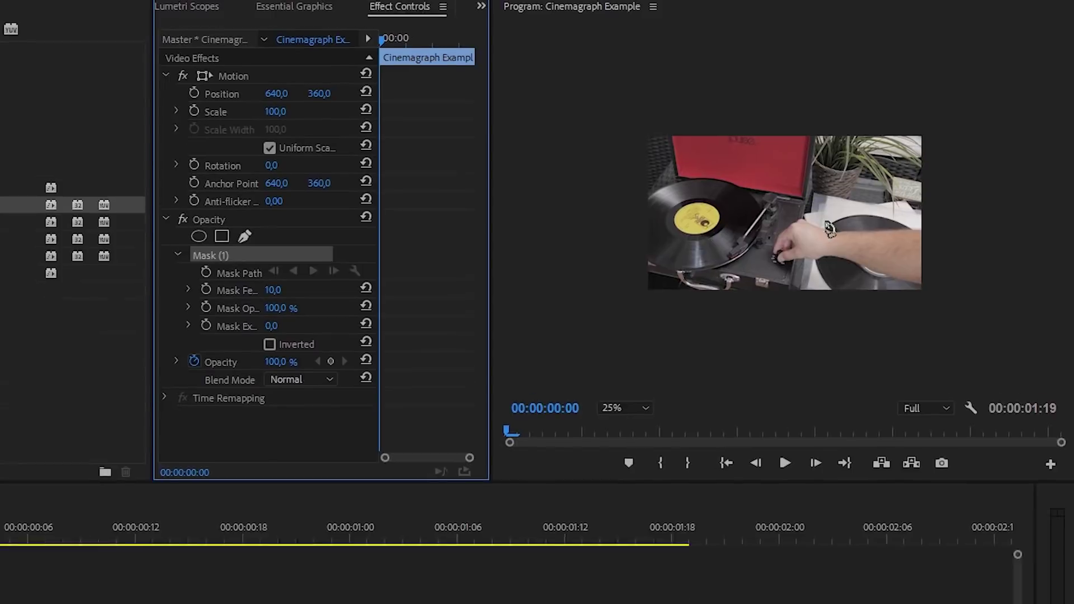
pyautogui.click(804, 192)
pyautogui.click(775, 222)
pyautogui.click(755, 273)
pyautogui.click(779, 365)
pyautogui.click(991, 370)
pyautogui.click(1043, 236)
pyautogui.click(1007, 121)
pyautogui.click(818, 114)
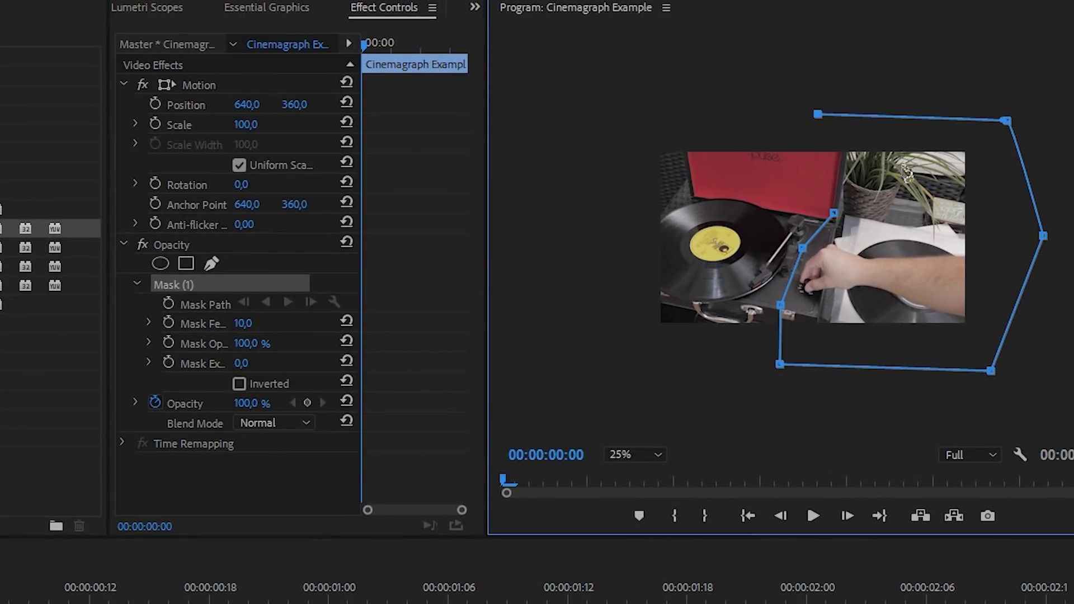
pyautogui.click(834, 214)
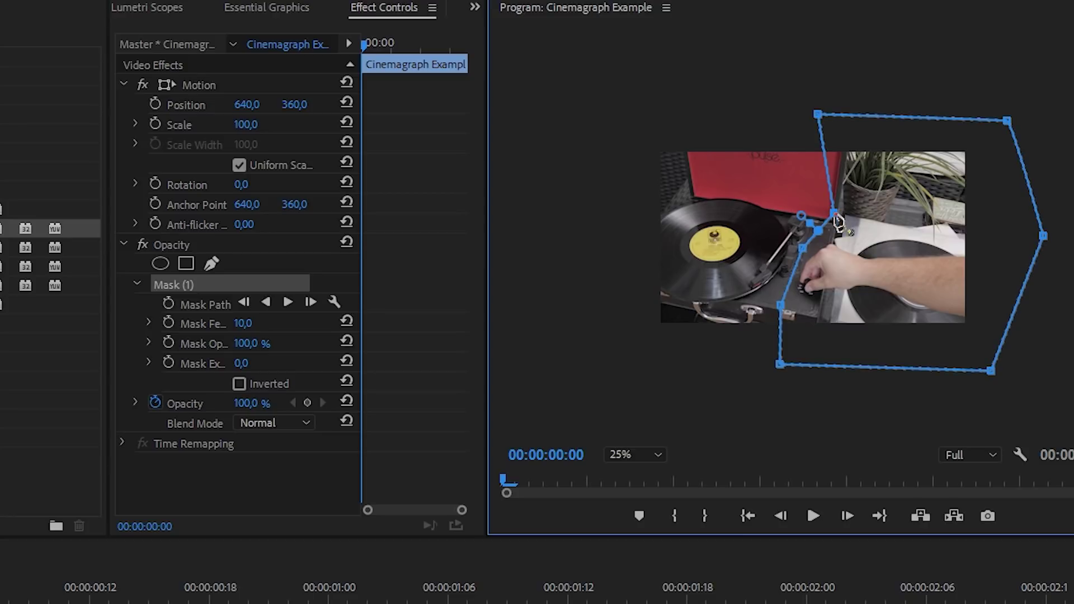
# Set the mask feather to 50
pyautogui.click(246, 323)
pyautogui.write('50')
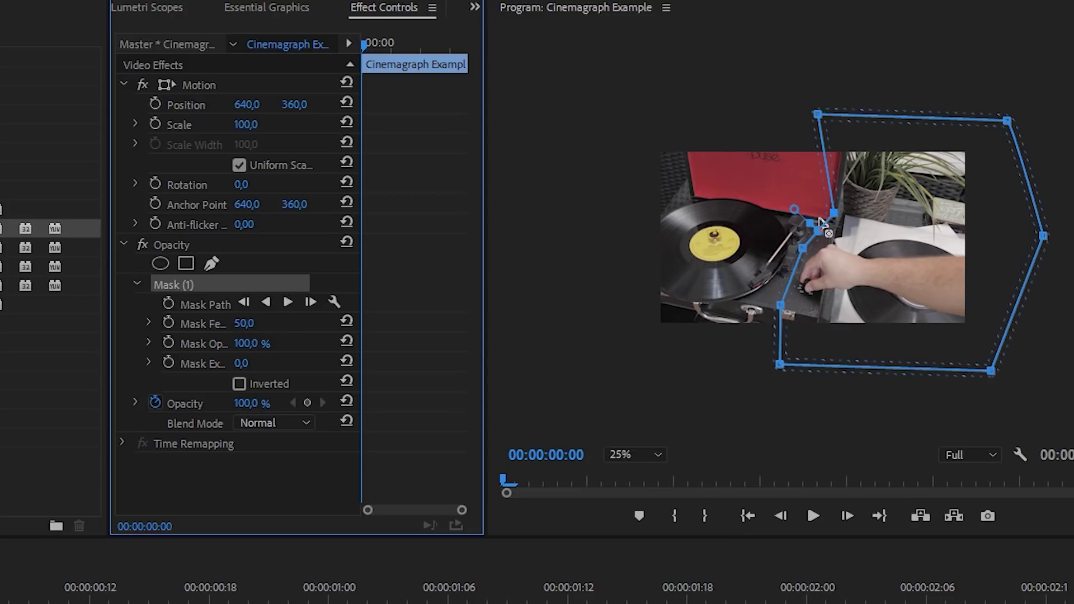
pyautogui.click(245, 325)
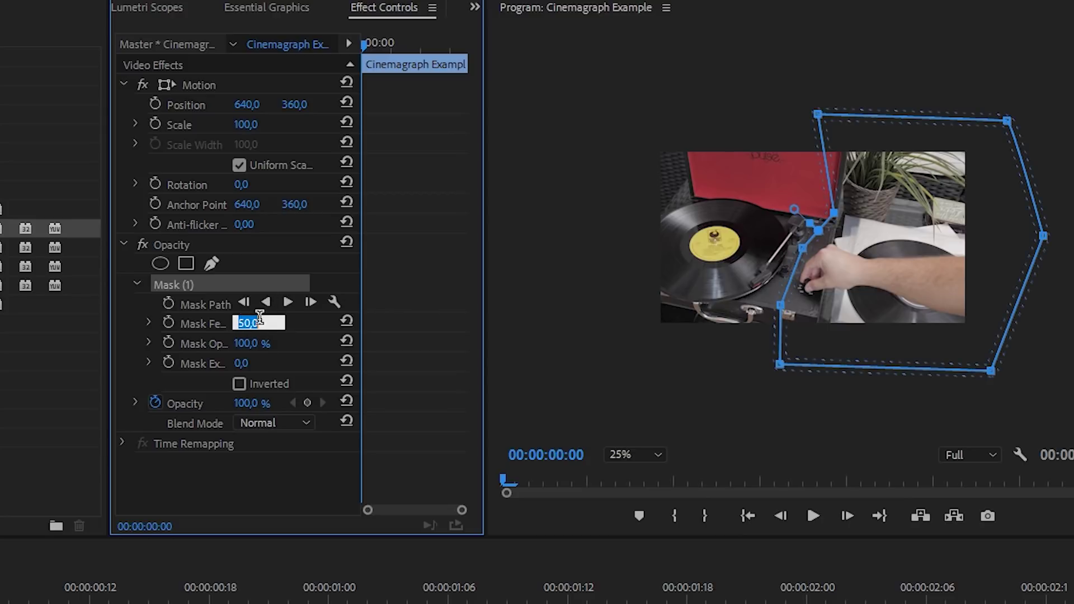
pyautogui.click(304, 329)
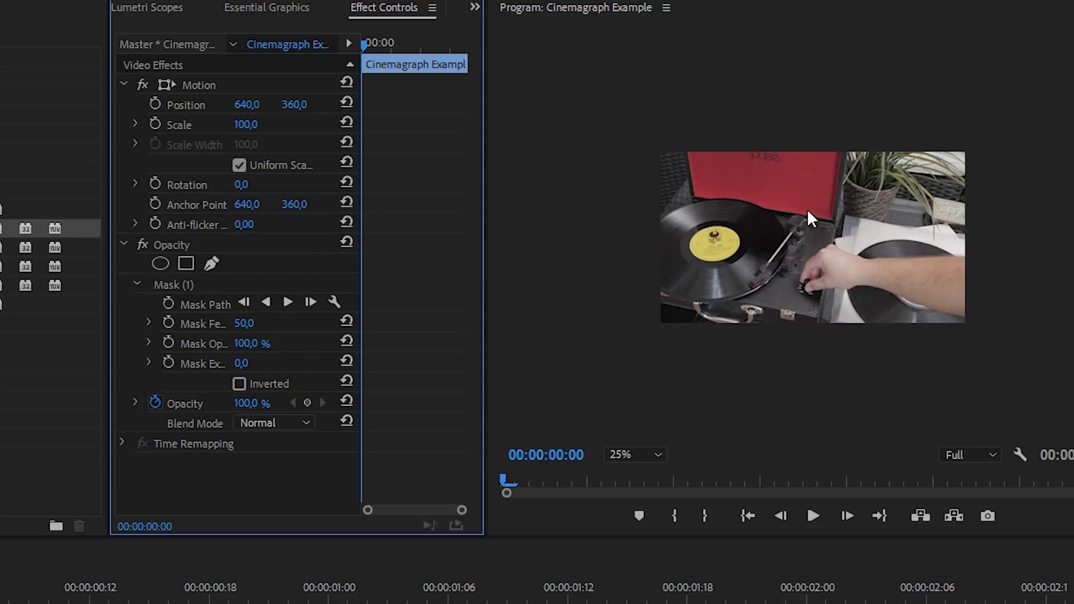
pyautogui.click(634, 452)
# Fit the Program monitor view again and play the cinemagraph from the start
pyautogui.click(643, 476)
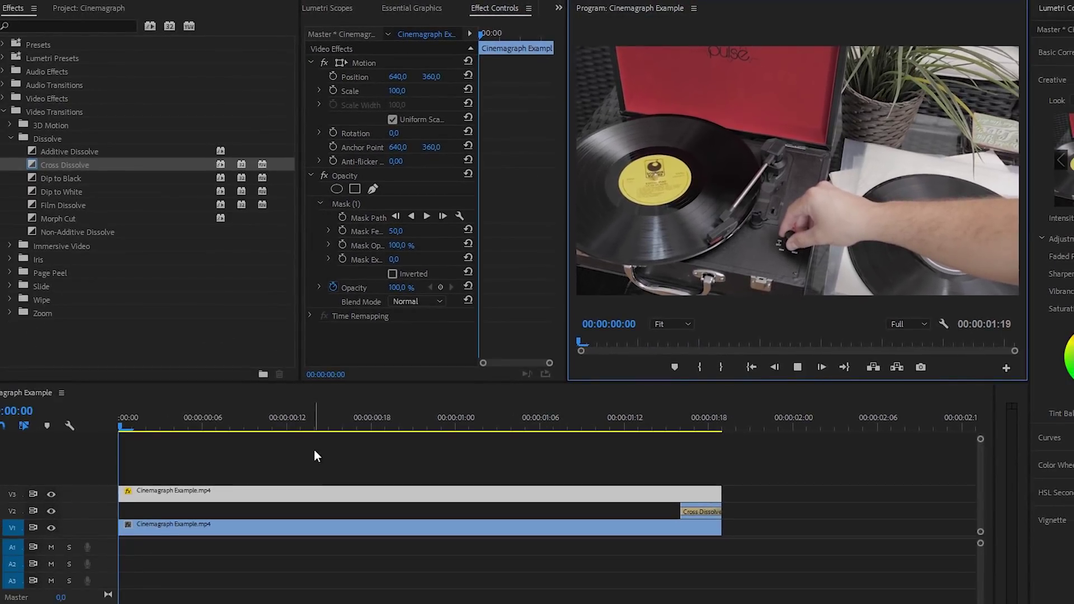
pyautogui.press('space')
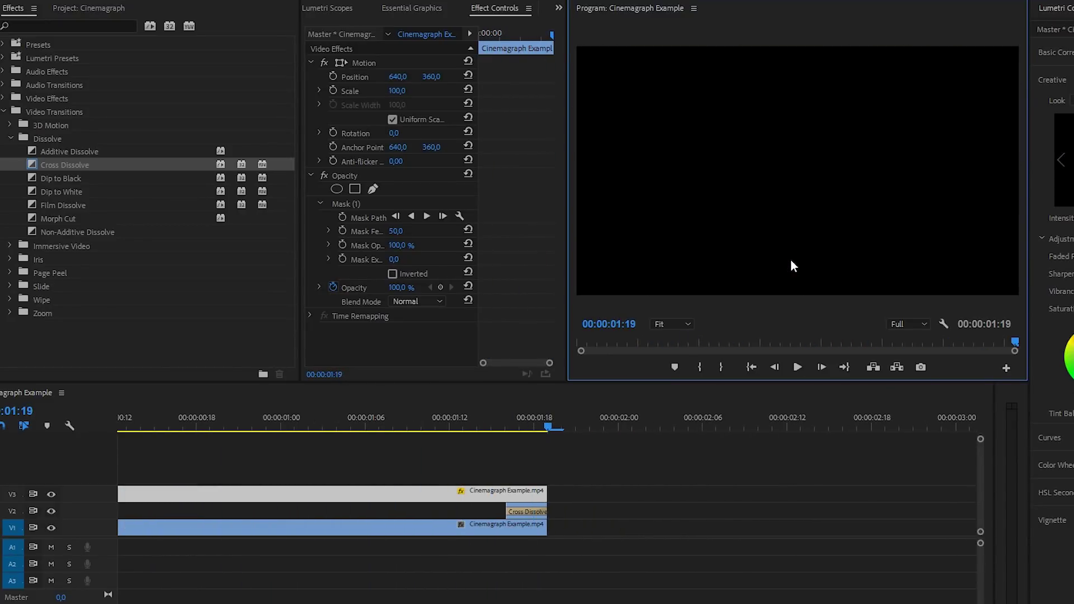
pyautogui.press('space')
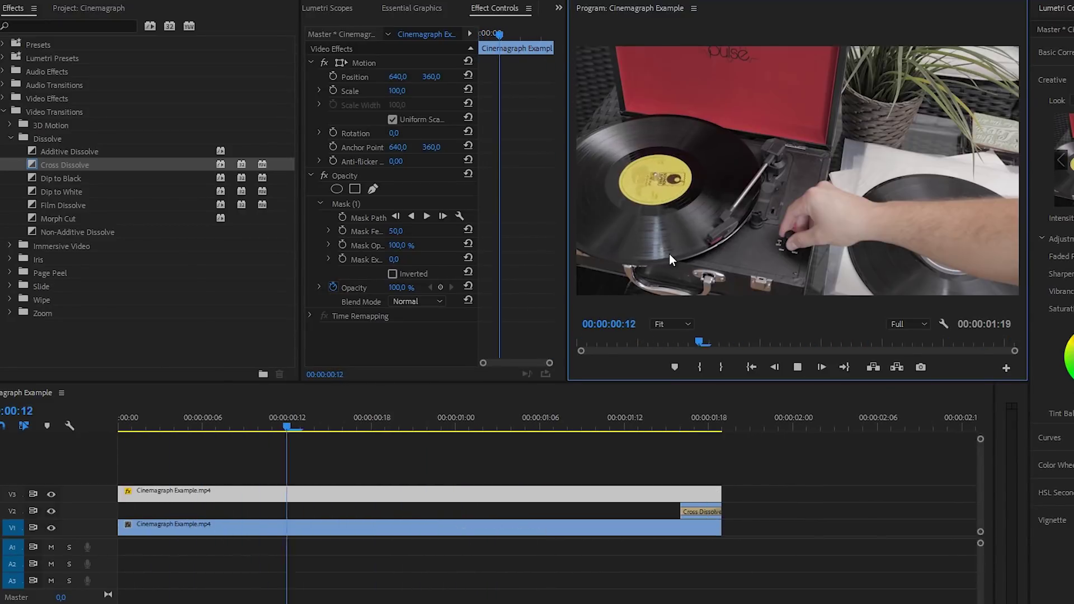
pyautogui.press('space')
pyautogui.press('End')
pyautogui.press('Left')
pyautogui.press('Home')
pyautogui.press('space')
# Mark the out point at 00:00:01:18 and play back the loop range
pyautogui.moveTo(329, 429); pyautogui.dragTo(719, 430)
pyautogui.press('Left')
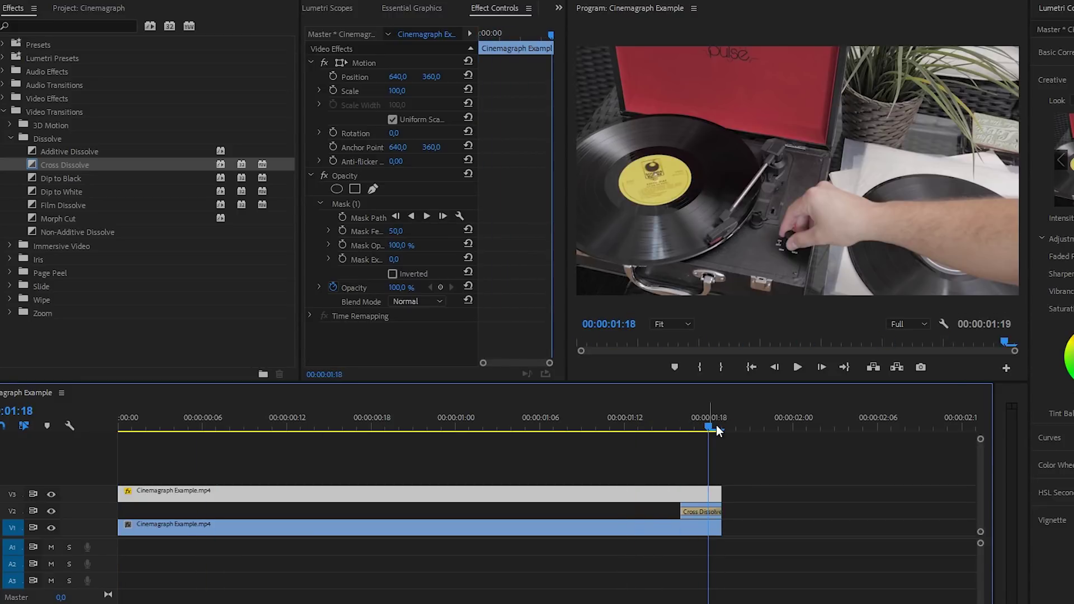
pyautogui.press('Right')
pyautogui.press('o')
pyautogui.click(701, 430)
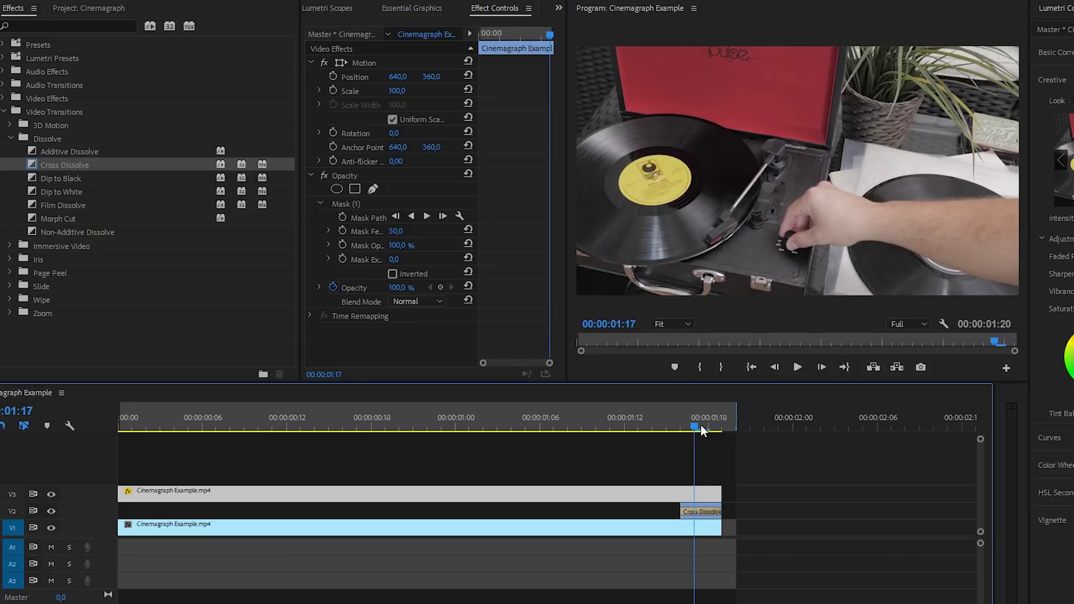
pyautogui.click(709, 430)
pyautogui.press('o')
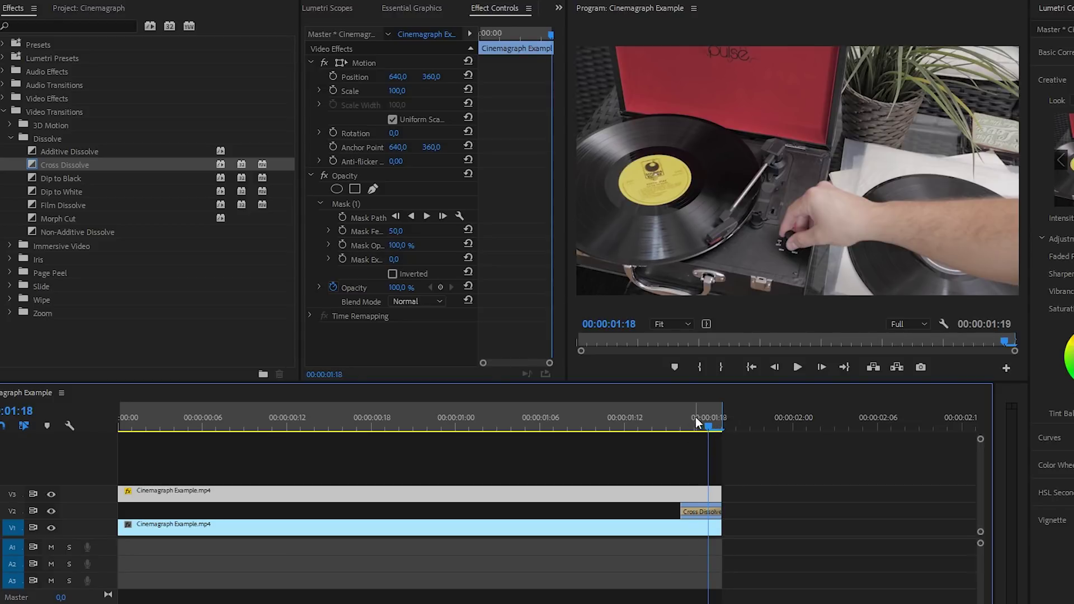
pyautogui.press('space')
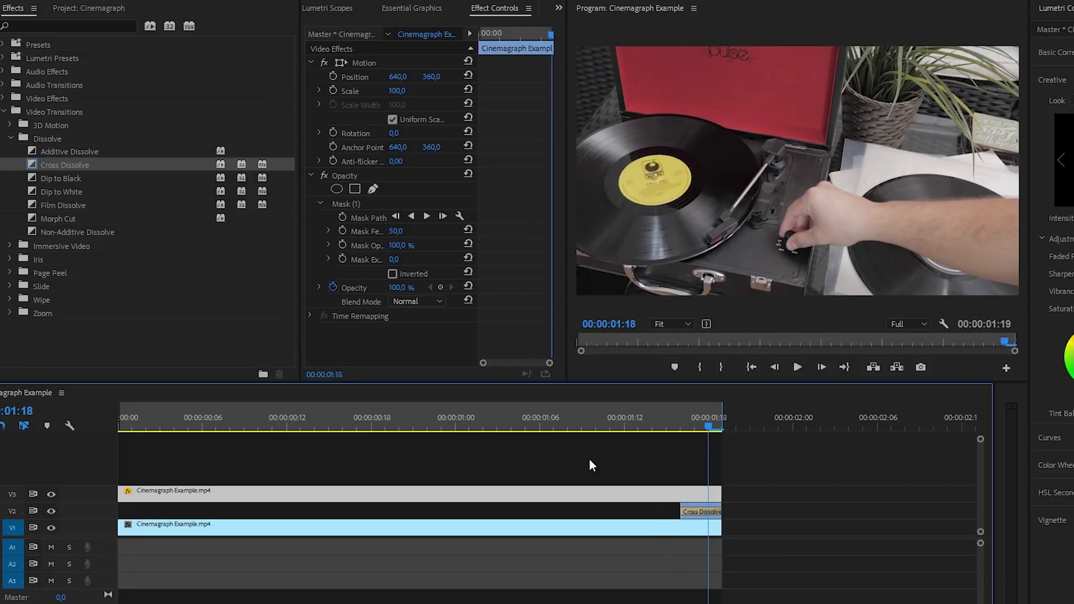
pyautogui.press('space')
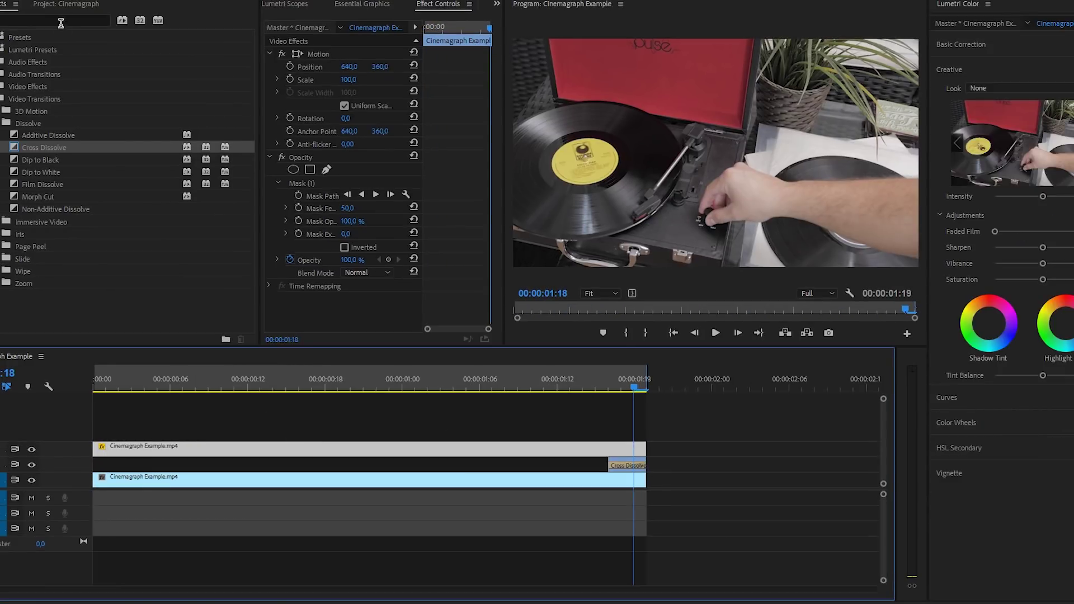
# Create a default Adjustment Layer, place it on V3 and stretch it to the sequence end
pyautogui.click(92, 10)
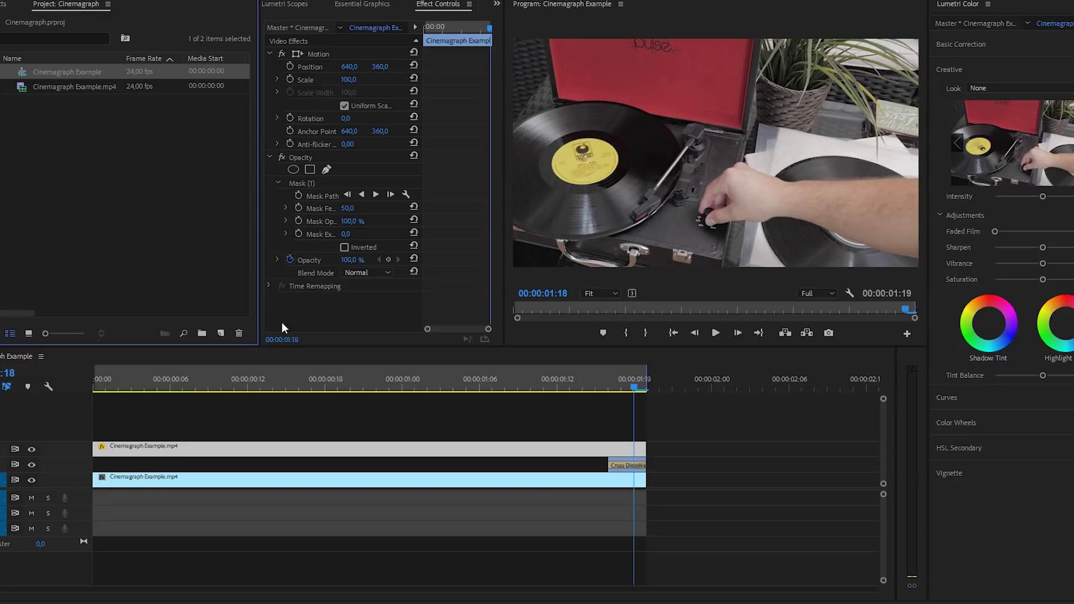
pyautogui.click(221, 333)
pyautogui.click(252, 391)
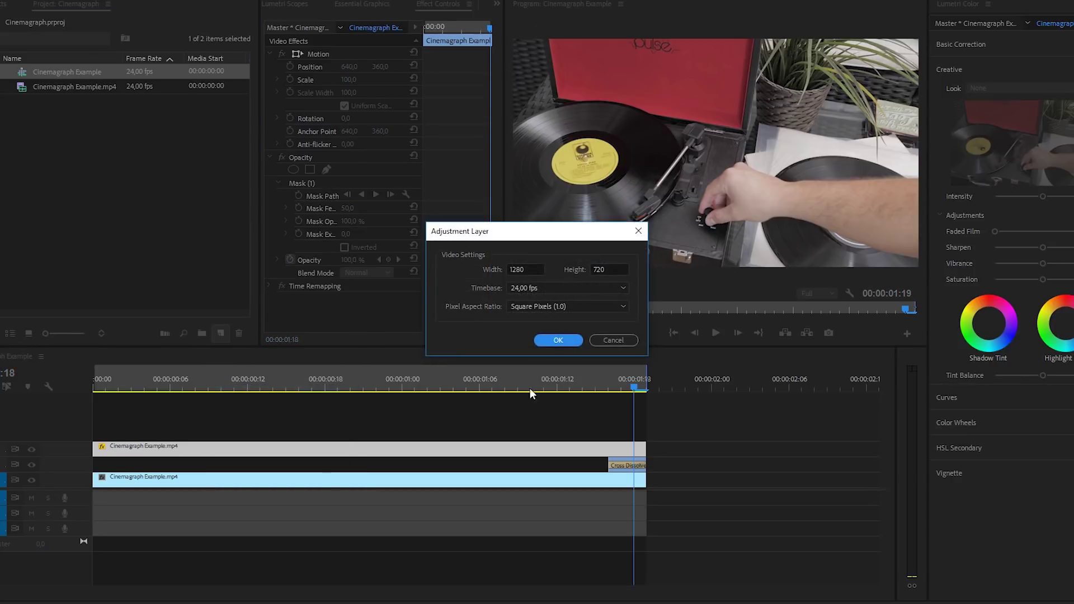
pyautogui.click(558, 340)
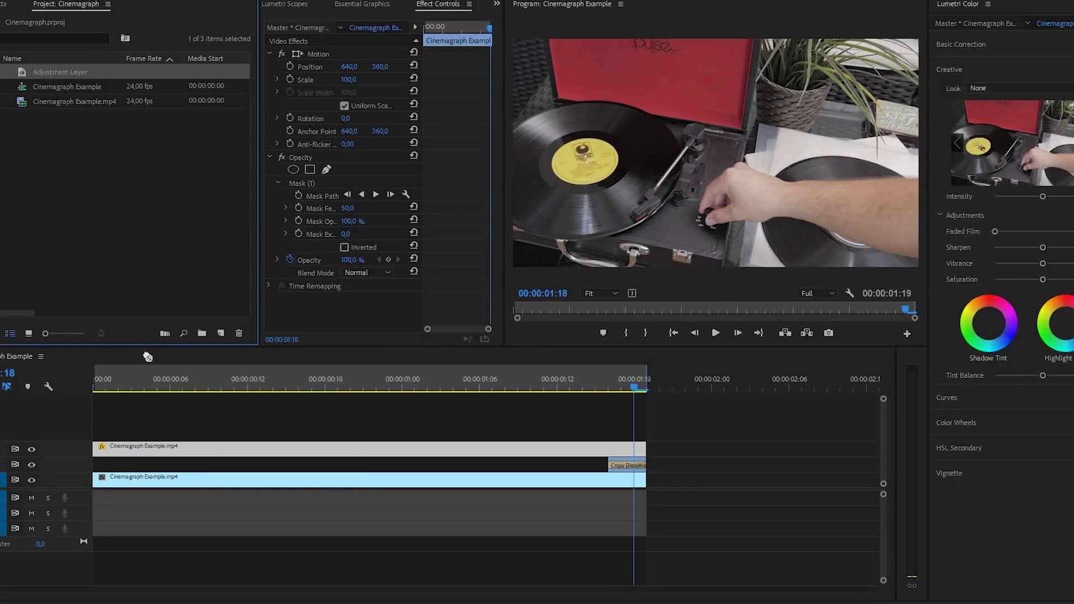
pyautogui.moveTo(142, 381); pyautogui.dragTo(140, 431)
pyautogui.moveTo(246, 432); pyautogui.dragTo(646, 429)
# In Lumetri, set Saturation to 0, raise Contrast, lift Blacks and adjust Temperature
pyautogui.click(626, 434)
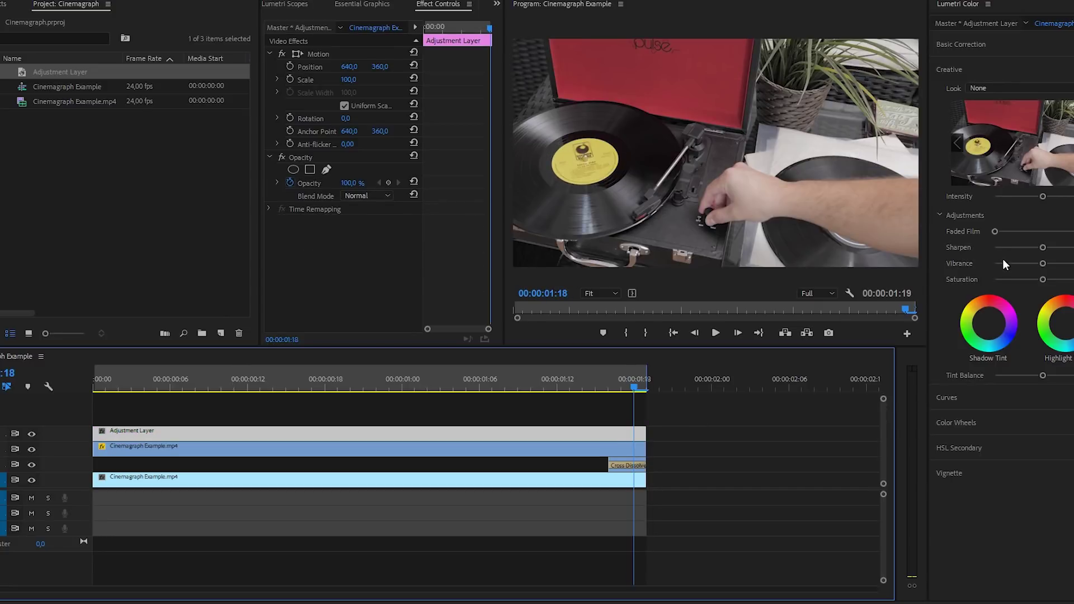
pyautogui.moveTo(1020, 279); pyautogui.dragTo(995, 279)
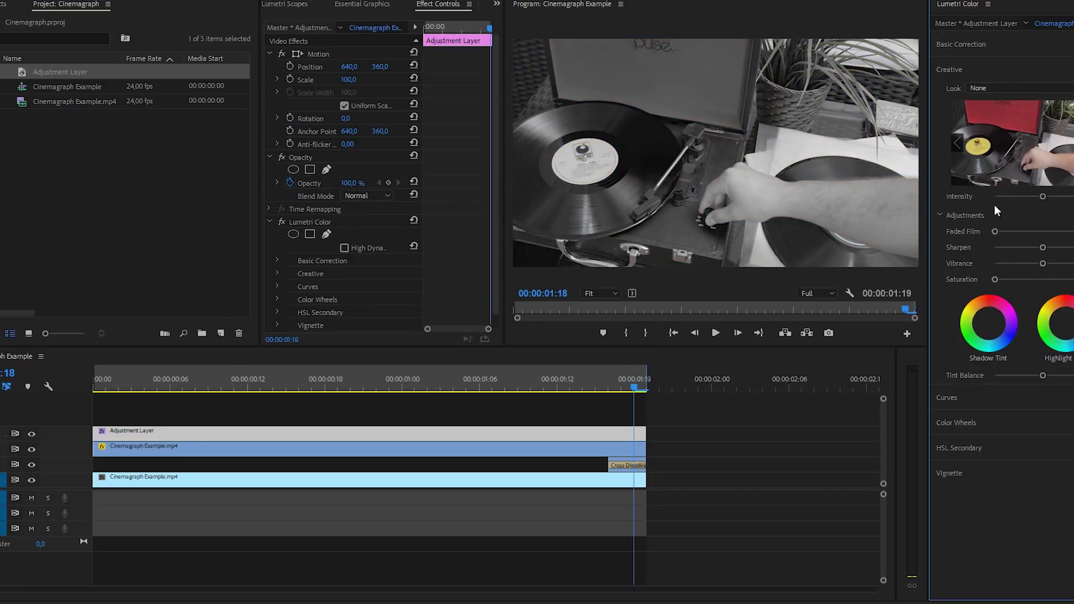
pyautogui.click(960, 50)
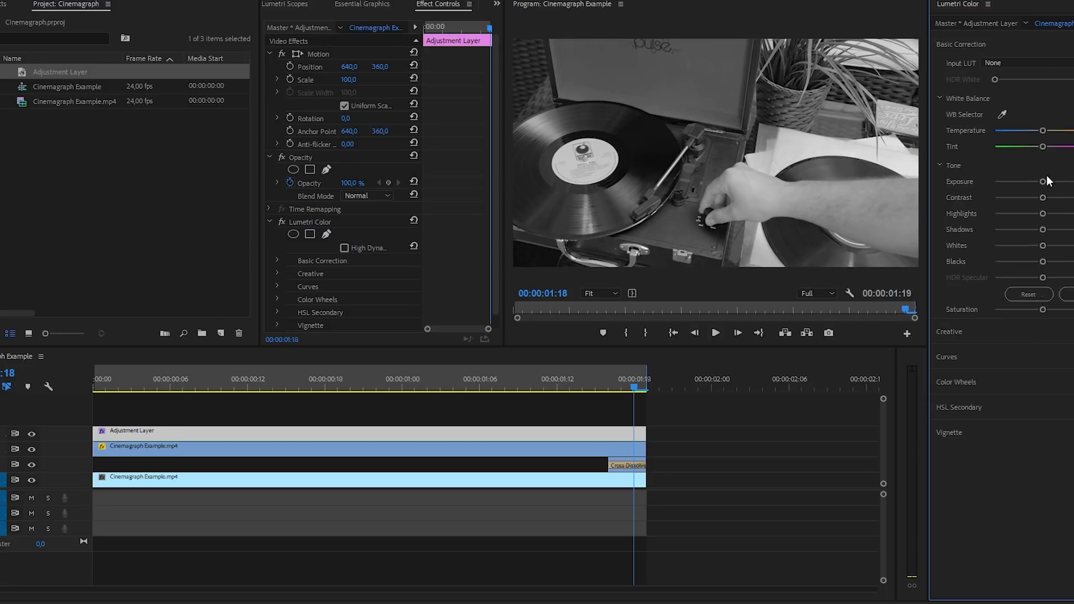
pyautogui.moveTo(1042, 198); pyautogui.dragTo(1020, 246)
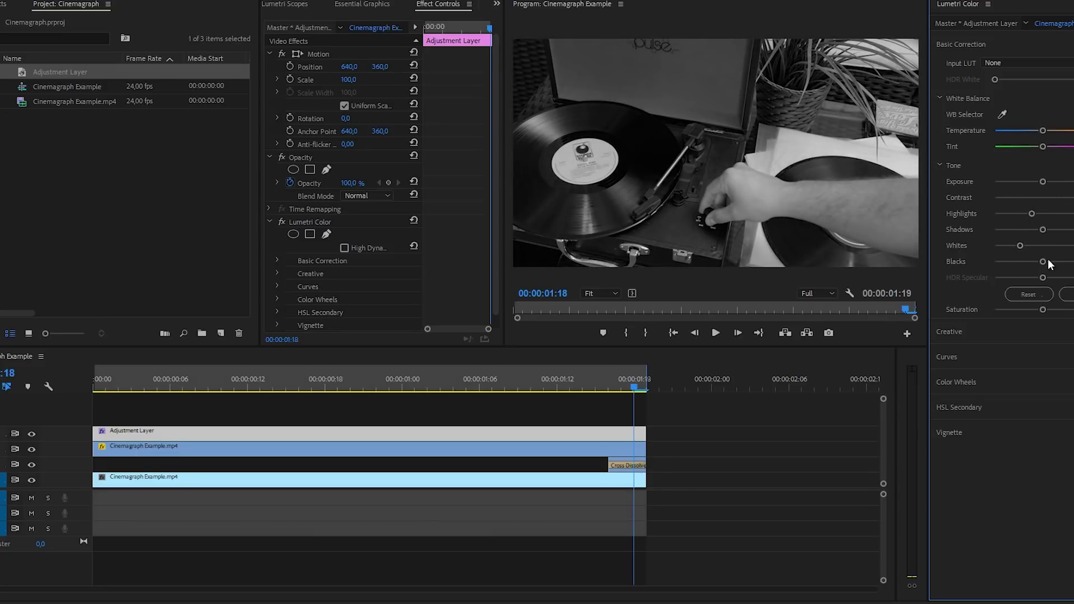
pyautogui.moveTo(1043, 262); pyautogui.dragTo(1056, 263)
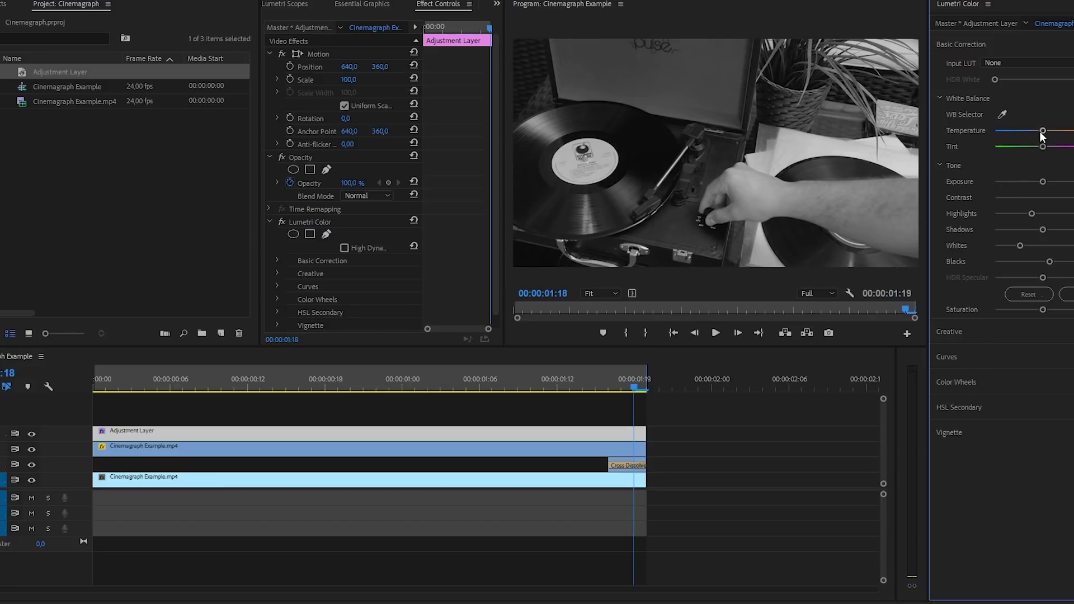
pyautogui.moveTo(1043, 130); pyautogui.dragTo(1062, 147)
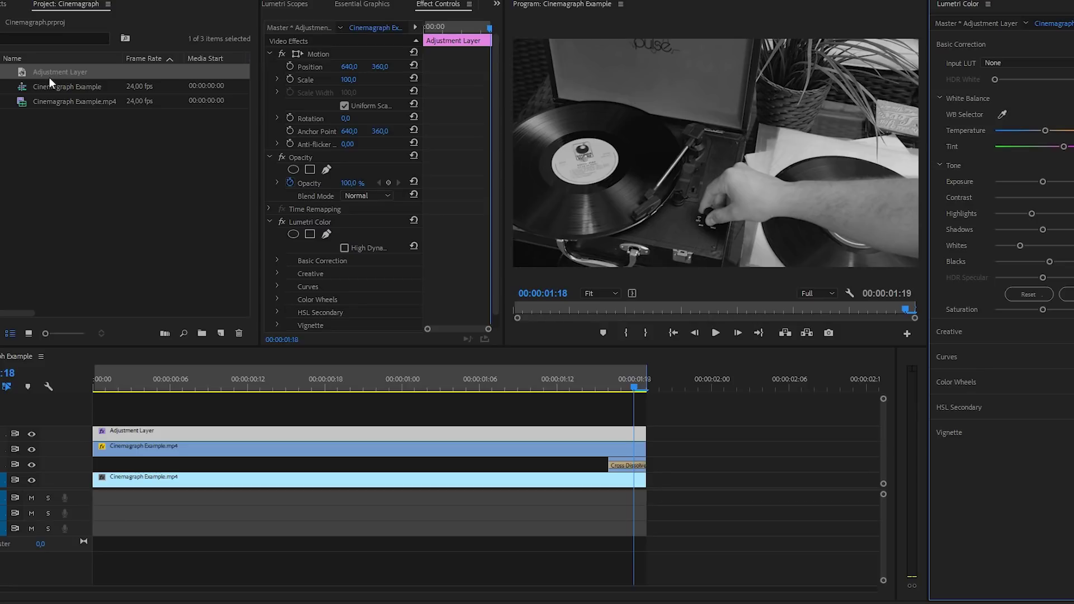
# Open the Export Media settings and turn off audio export
pyautogui.click(11, 8)
pyautogui.moveTo(60, 513)
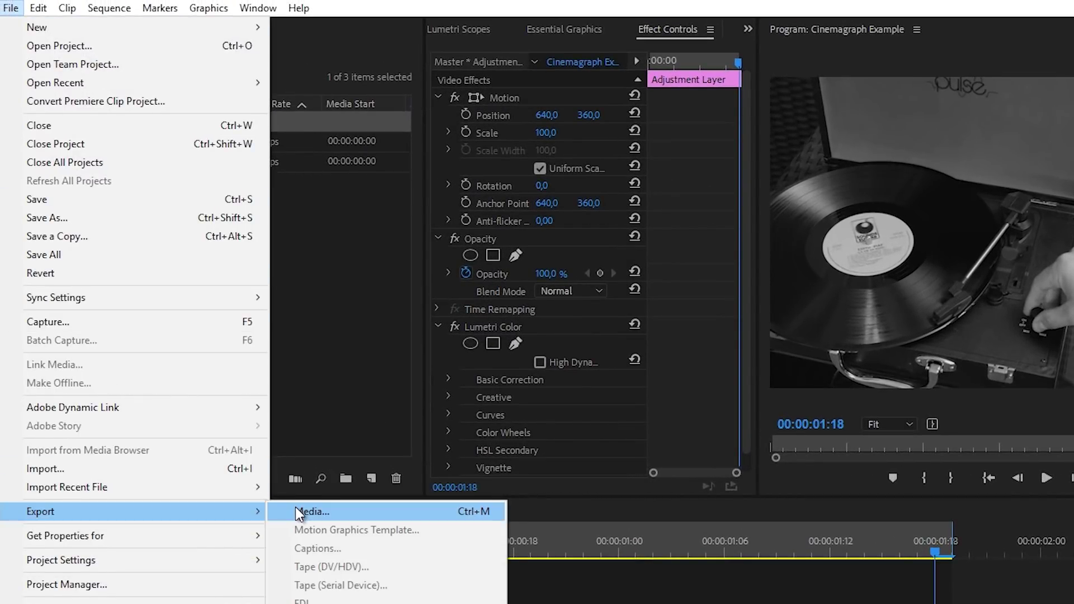
pyautogui.click(300, 512)
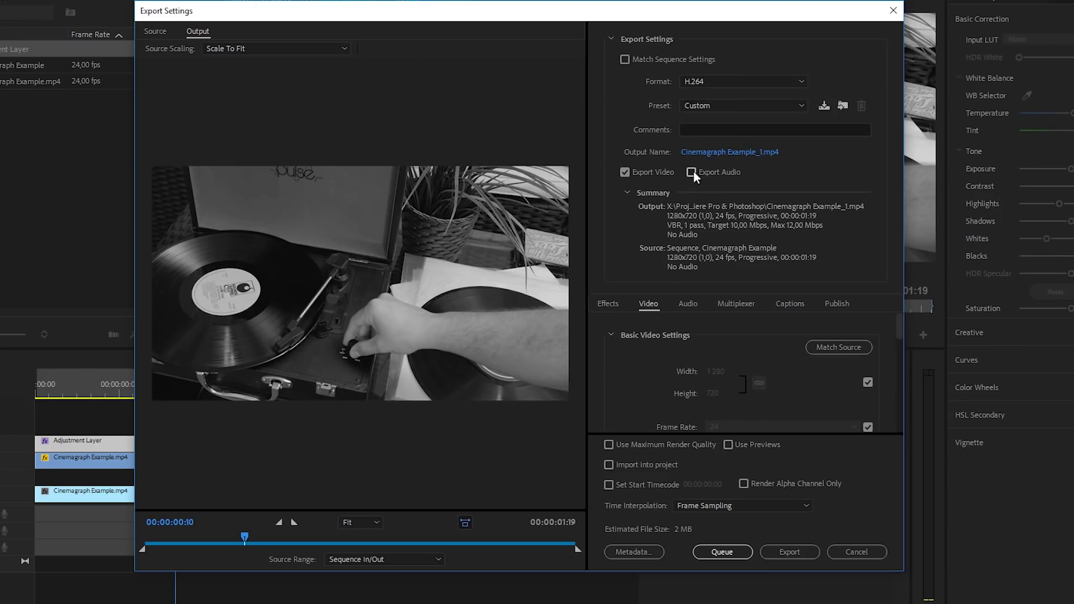
pyautogui.click(693, 173)
pyautogui.click(694, 173)
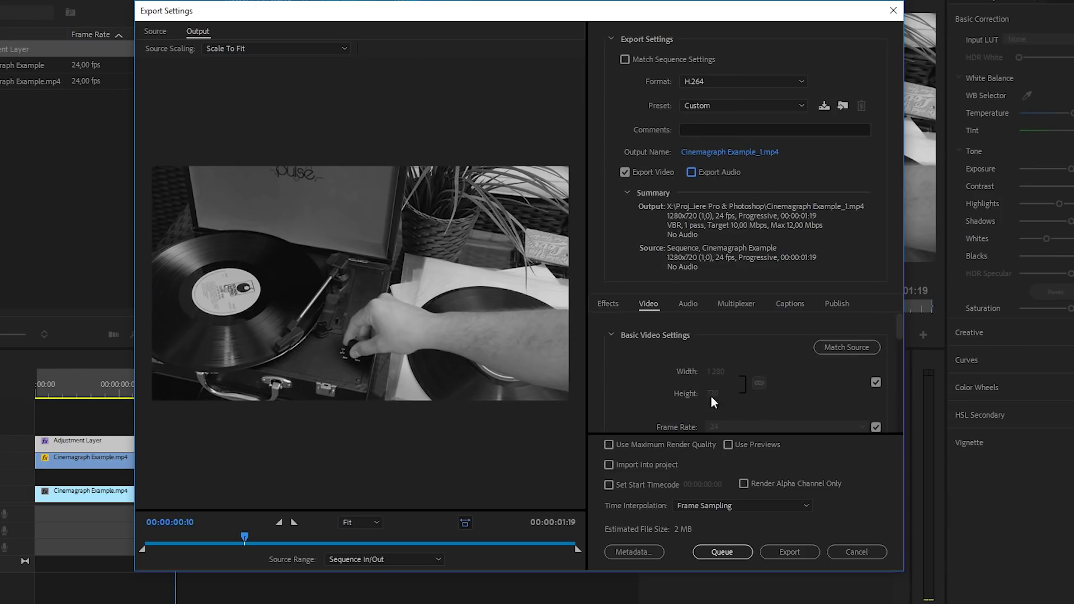
pyautogui.scroll(-2, 686, 387)
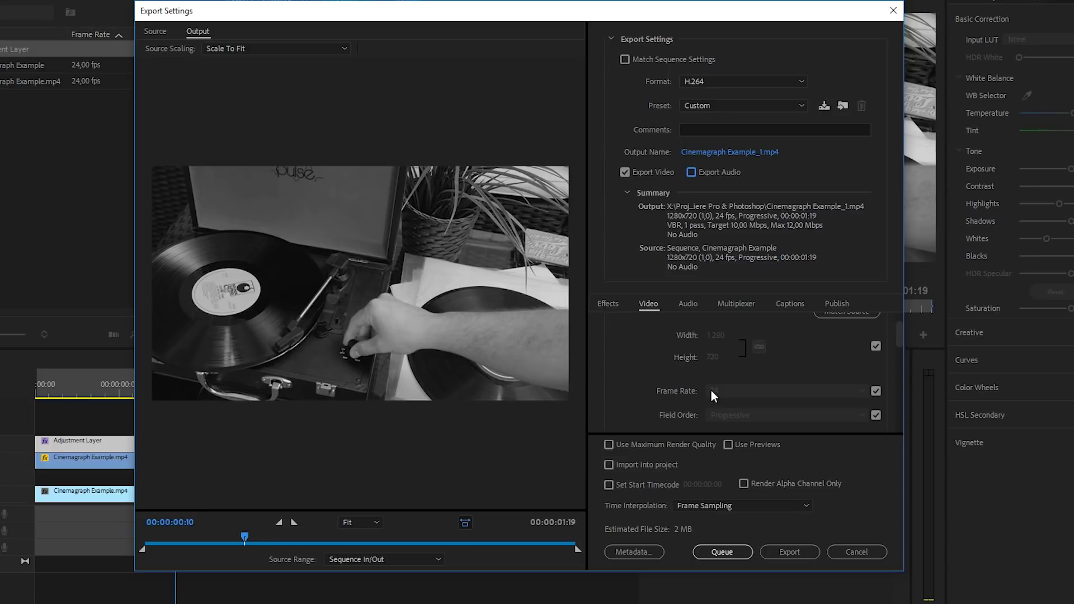
# Export the video as Cinemagraph_tut.mp4, overwriting the existing file
pyautogui.click(737, 152)
pyautogui.doubleClick(526, 149)
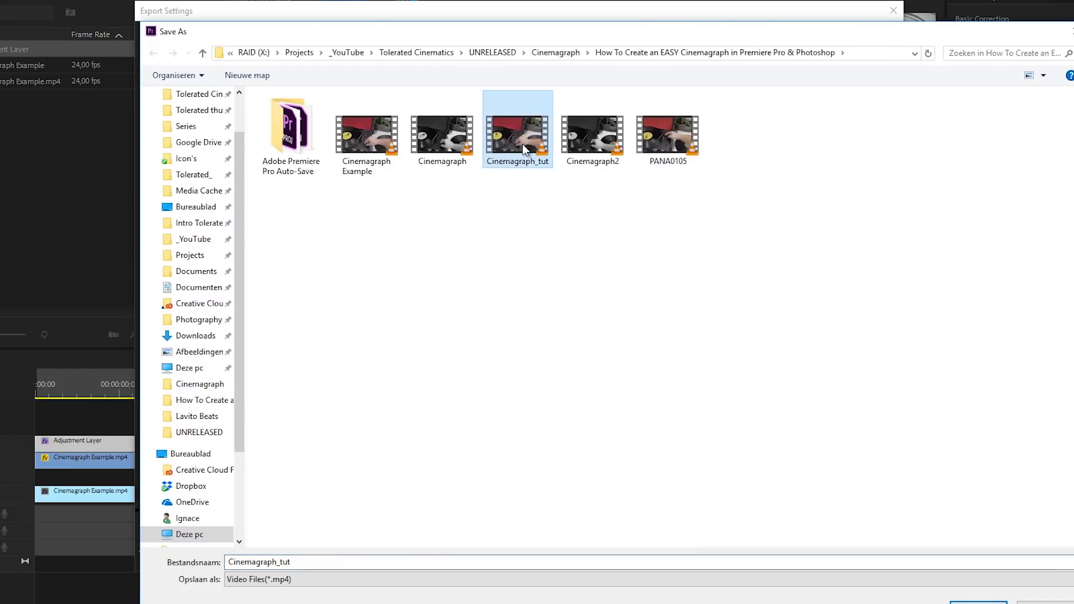
pyautogui.click(681, 361)
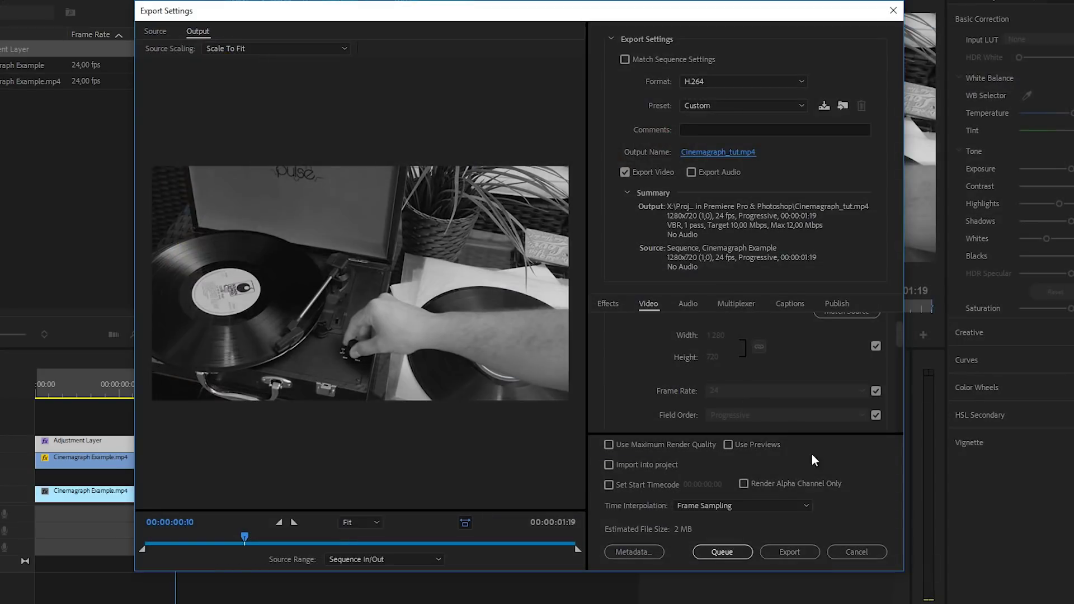
pyautogui.click(791, 552)
pyautogui.click(595, 327)
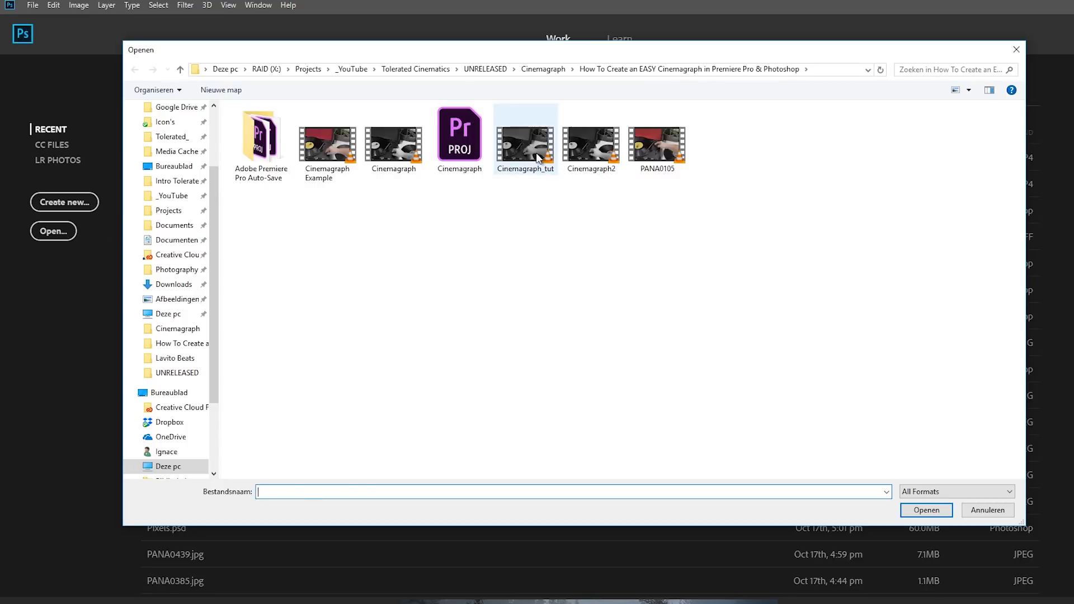
# Open the exported Cinemagraph_tut video in Photoshop and play its timeline
pyautogui.click(537, 158)
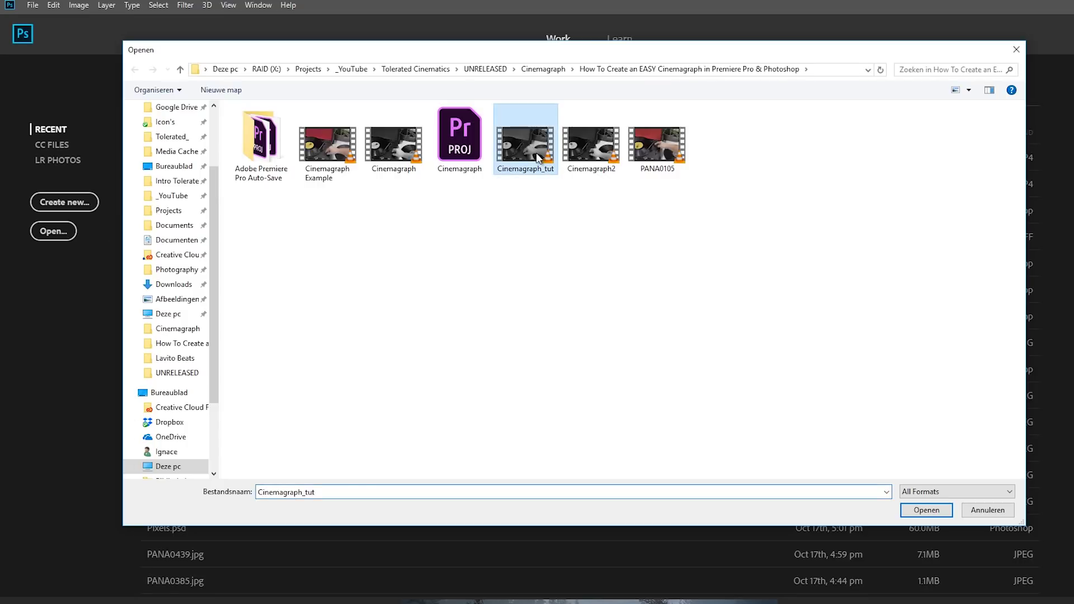
pyautogui.click(927, 510)
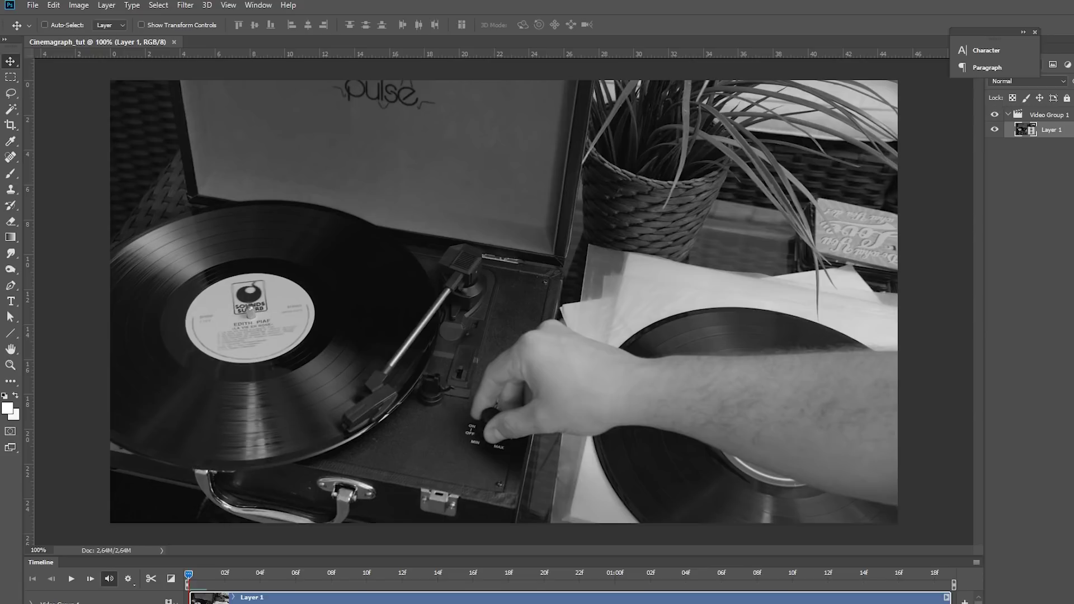
pyautogui.press('space')
pyautogui.press('space')
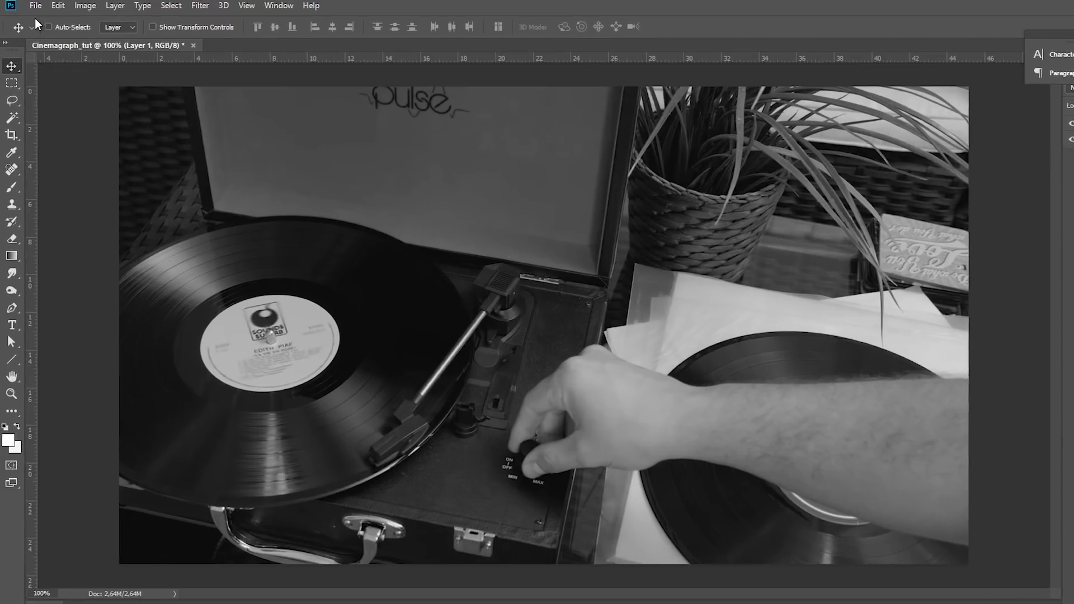
# In Save for Web (Legacy), keep GIF, set looping to Forever, and check the browser preview
pyautogui.click(33, 5)
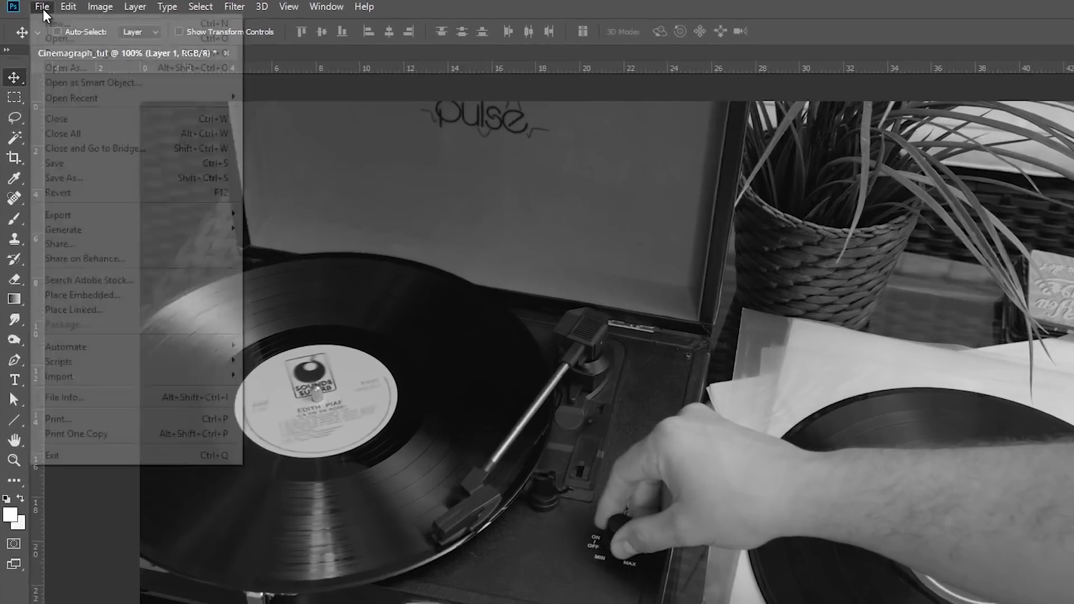
pyautogui.moveTo(134, 250)
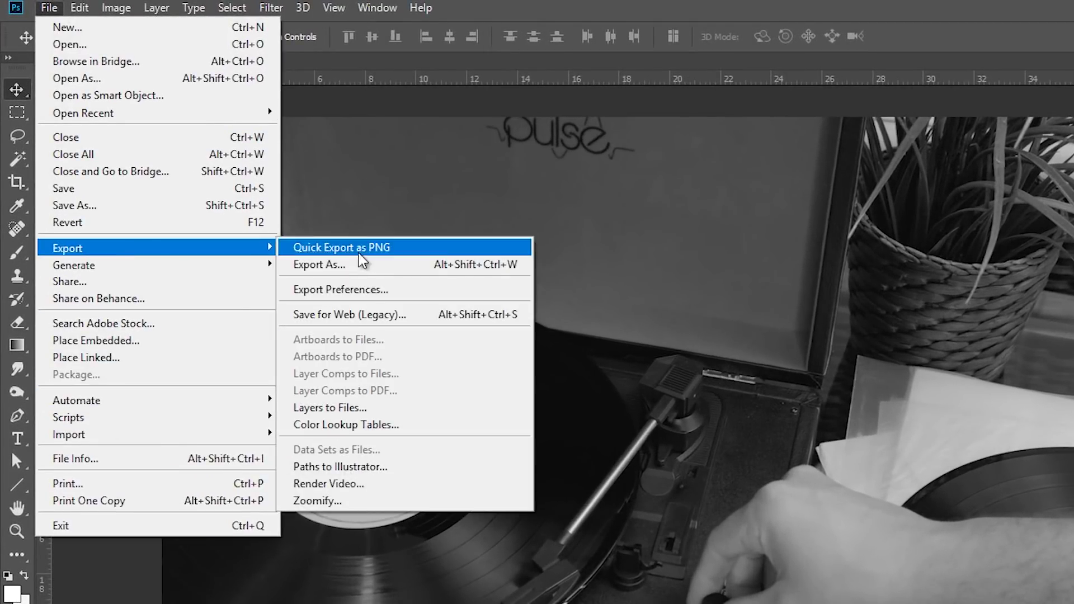
pyautogui.click(374, 317)
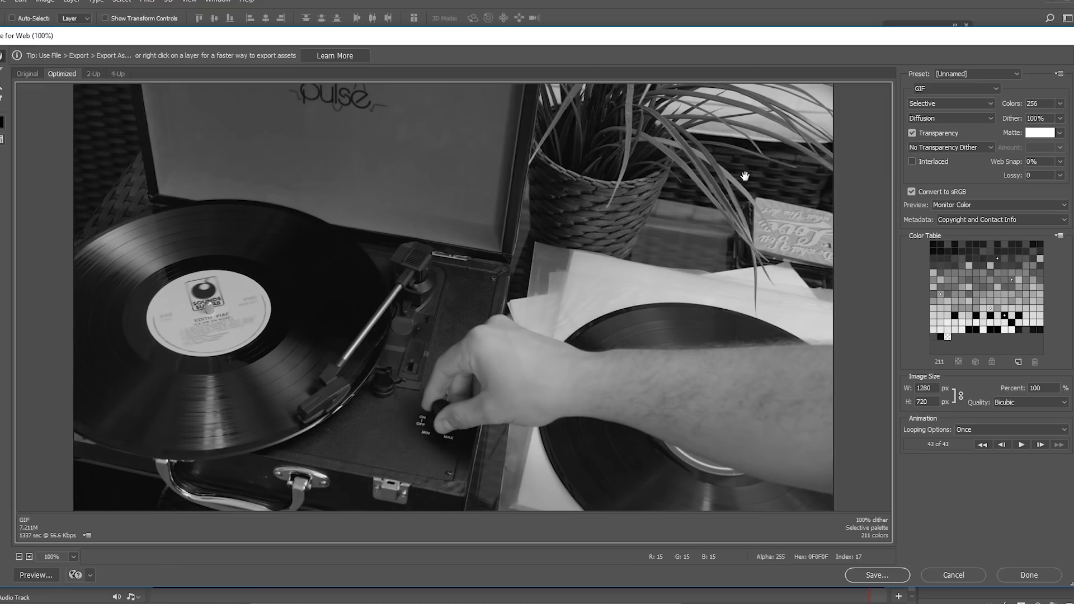
pyautogui.click(933, 91)
pyautogui.click(924, 100)
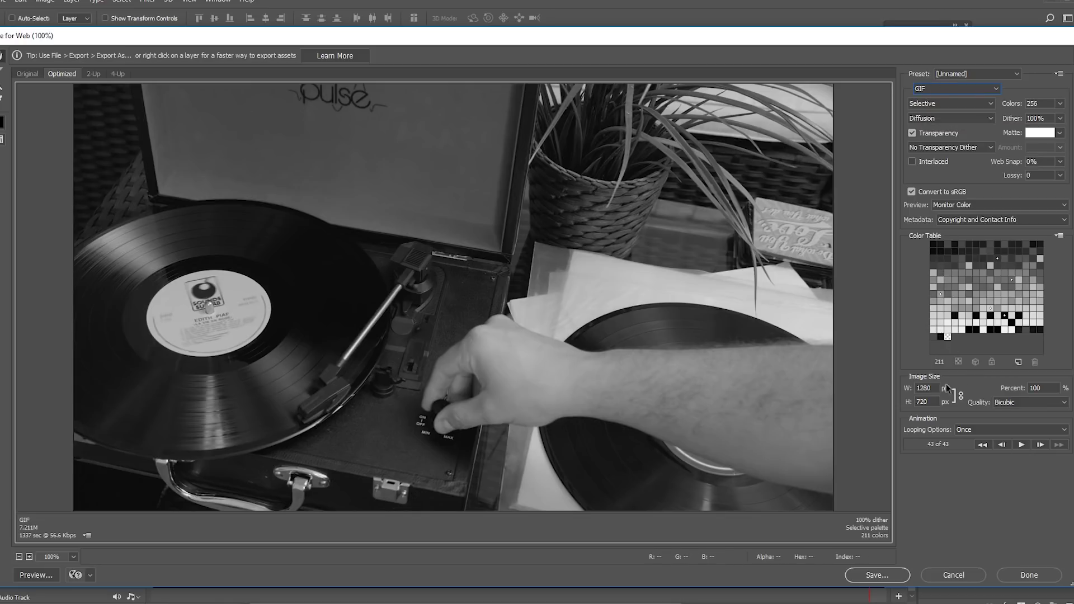
pyautogui.click(971, 431)
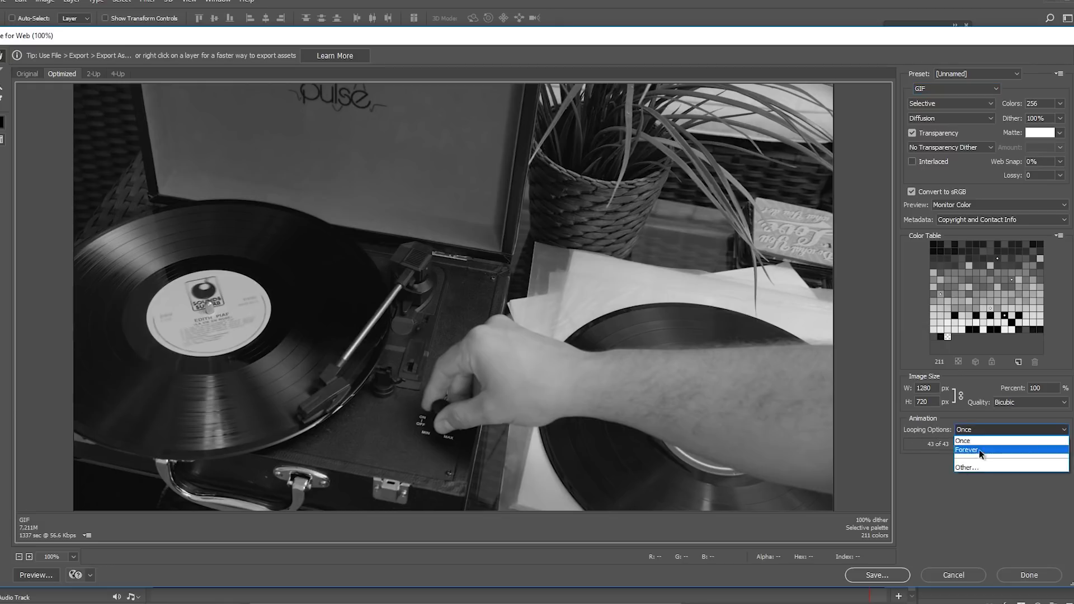
pyautogui.click(979, 450)
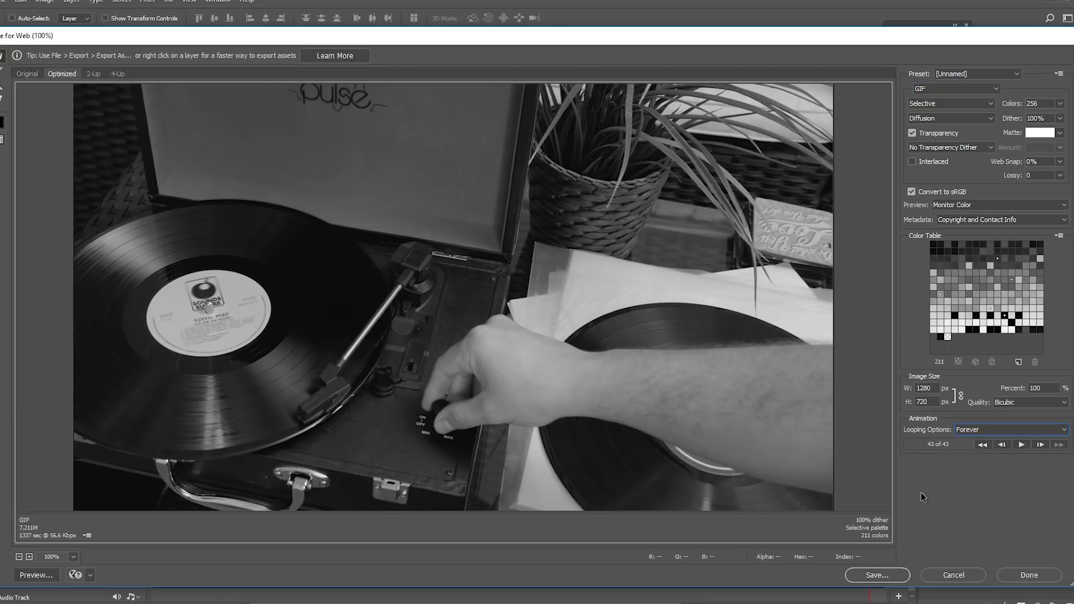
pyautogui.click(35, 575)
pyautogui.click(819, 88)
# Open the Save dialog and start entering the file name Cinemagraph_
pyautogui.click(882, 579)
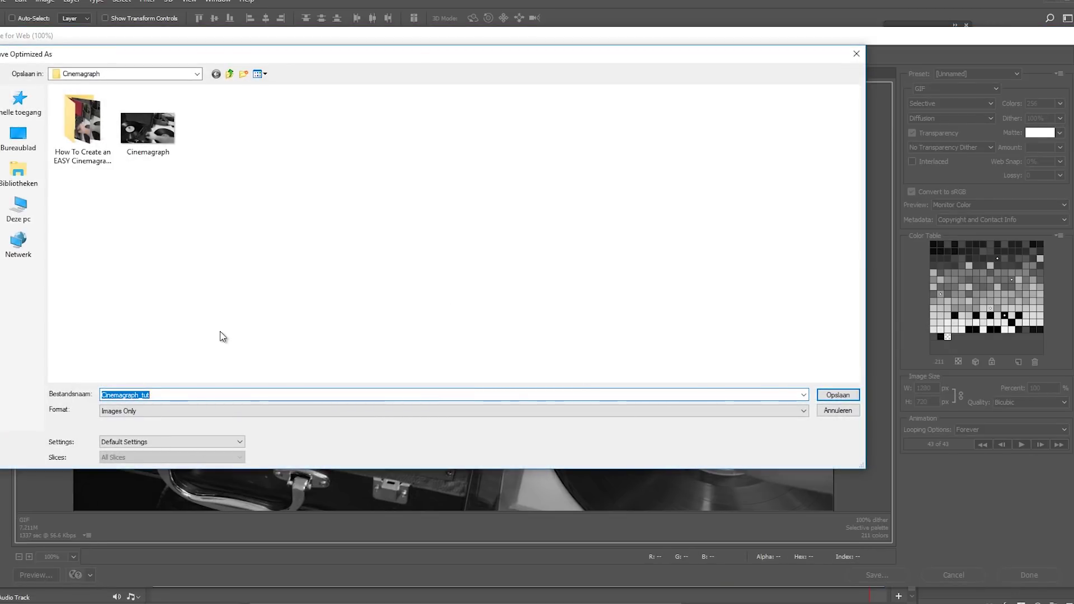
pyautogui.write('Cinemagraph_')
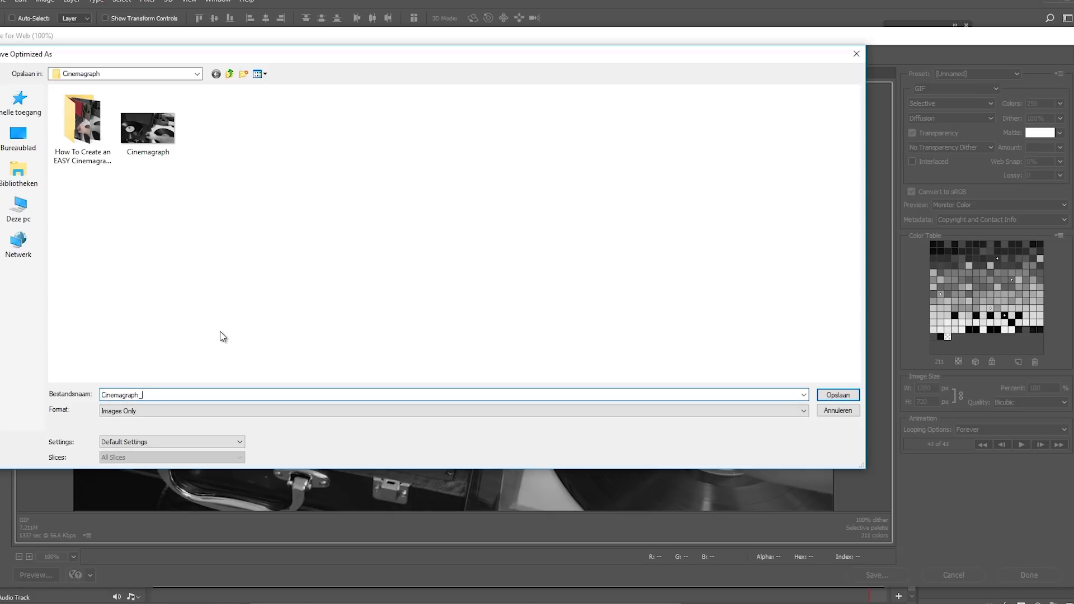